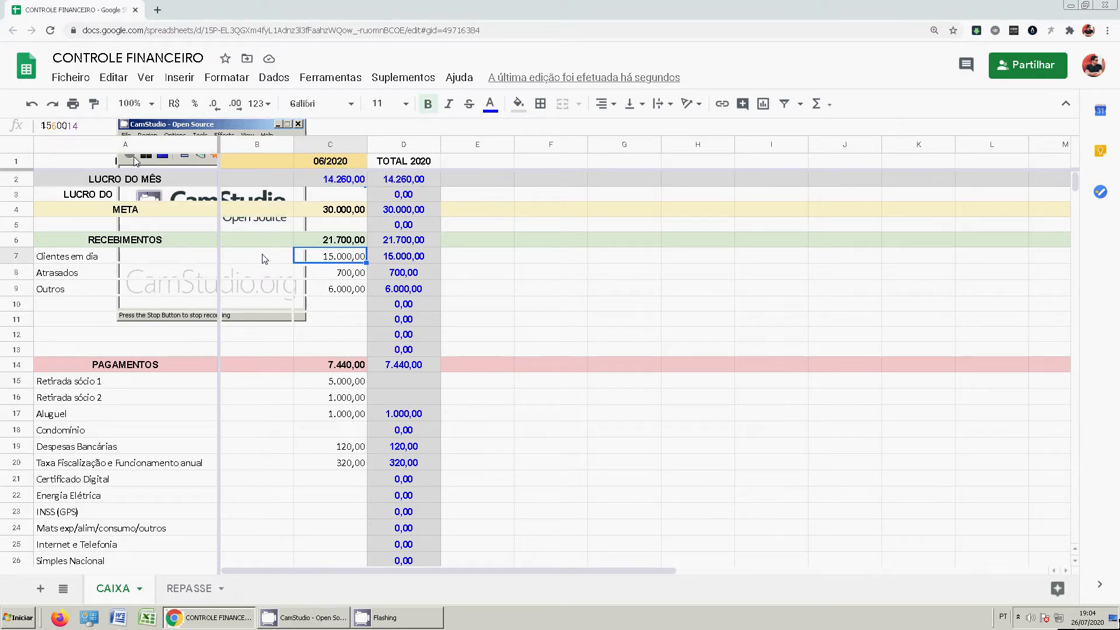
Review the Clientes em dia and Atrasados rows under RECEBIMENTOS together with their 06/2020 amounts
click(132, 242)
click(129, 259)
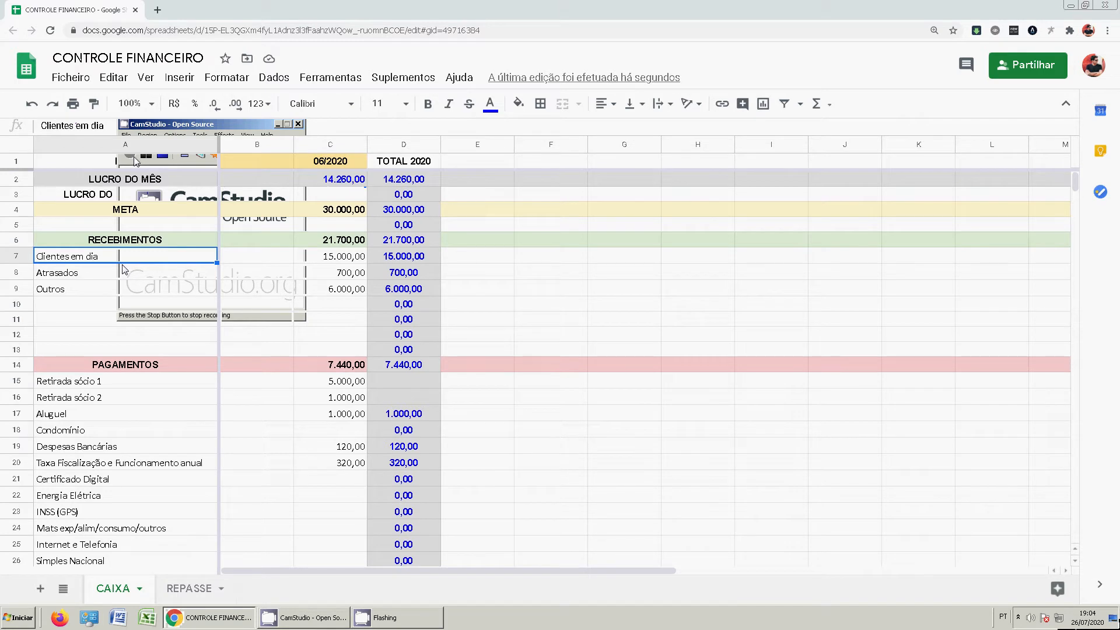
click(326, 259)
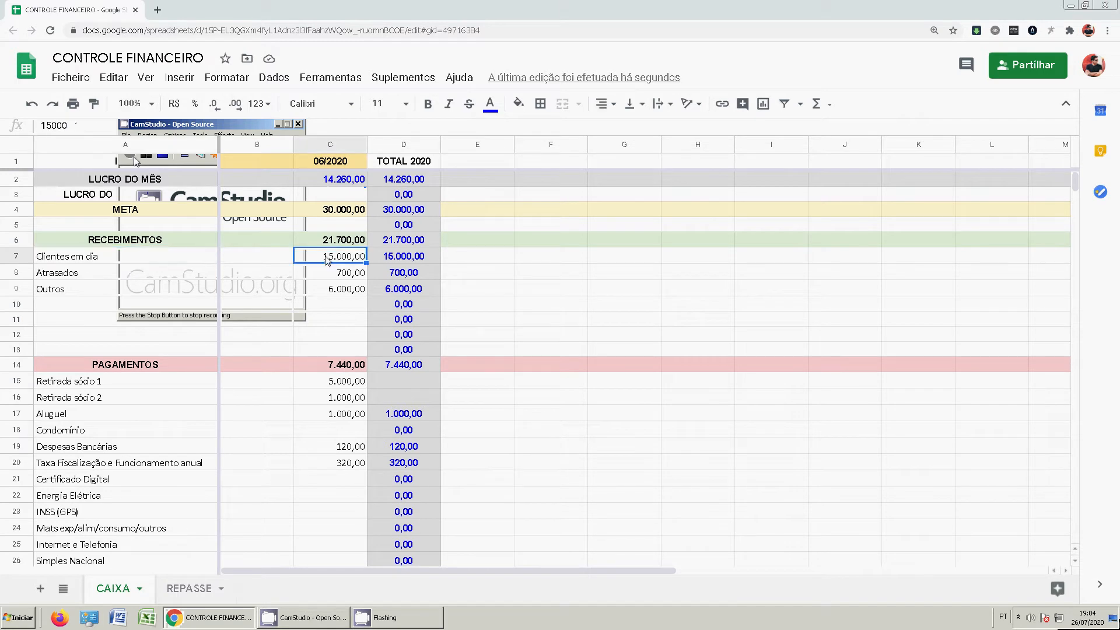
click(135, 161)
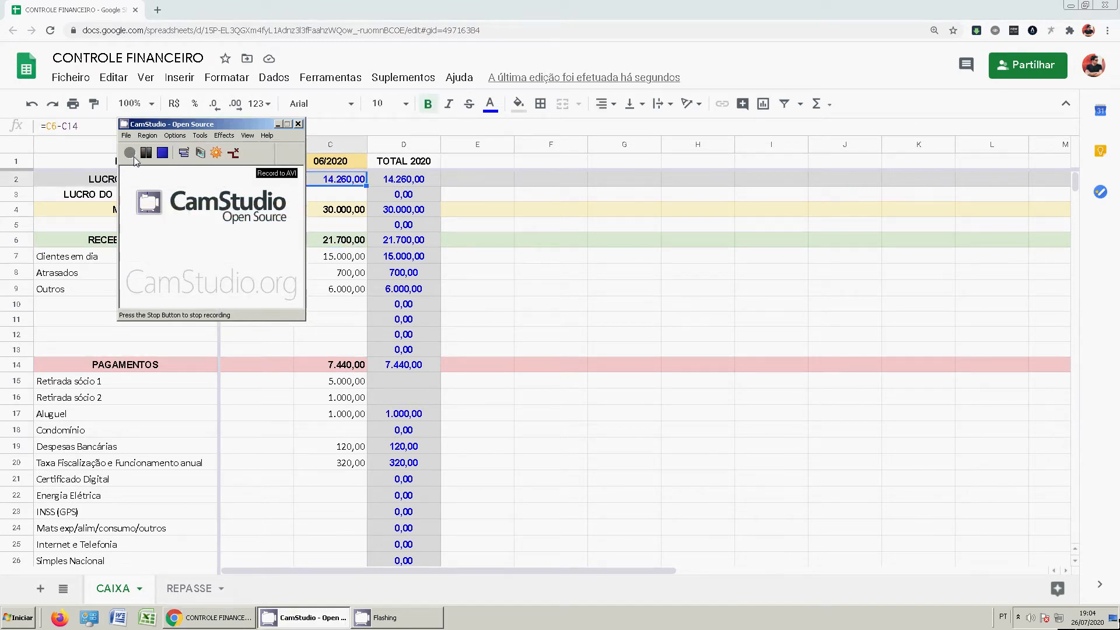
click(315, 256)
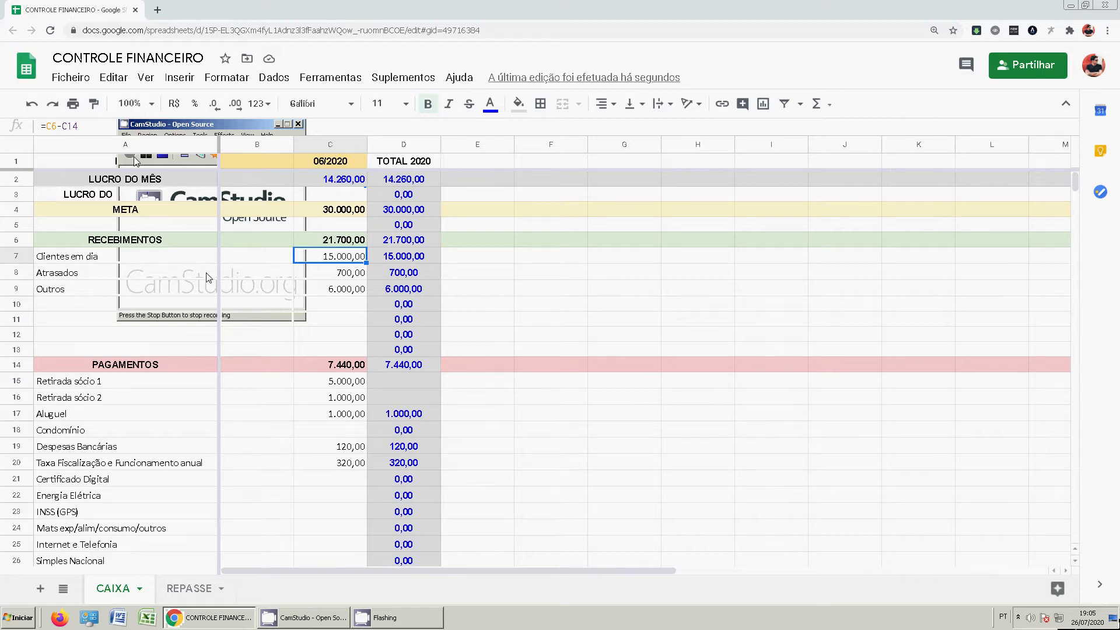
click(107, 279)
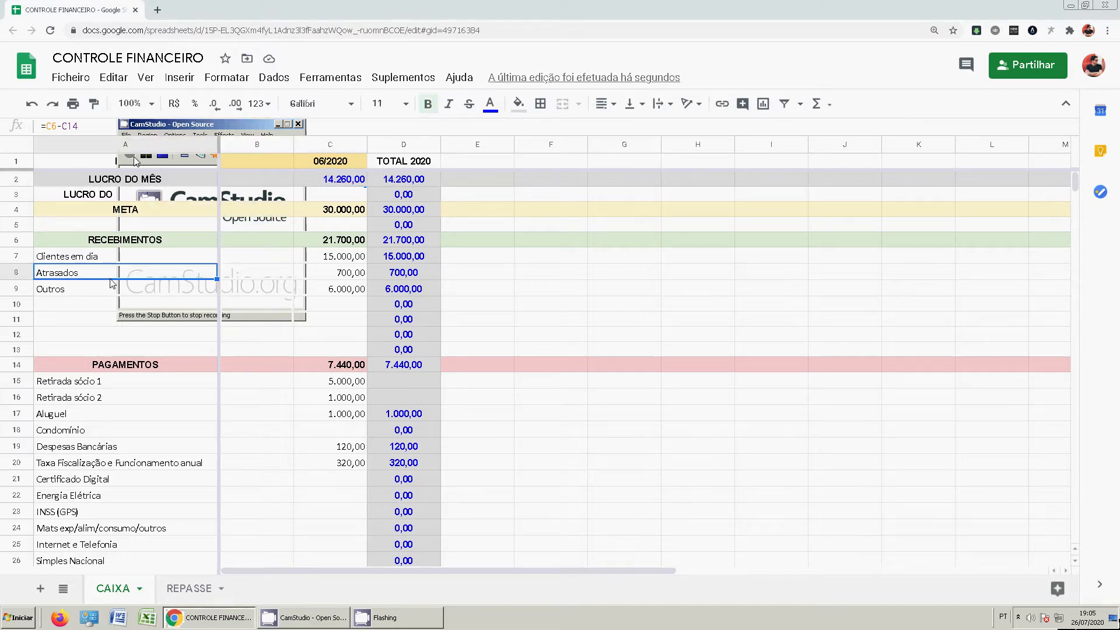
click(349, 277)
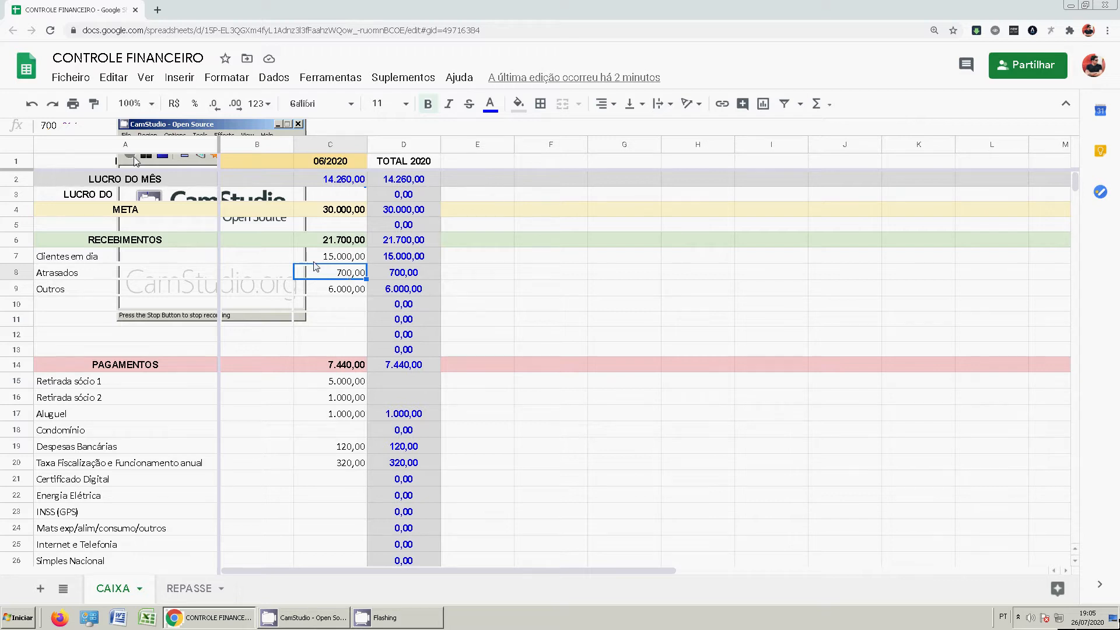
click(81, 278)
Examine the Outros row under RECEBIMENTOS and its 06/2020 amount
click(84, 286)
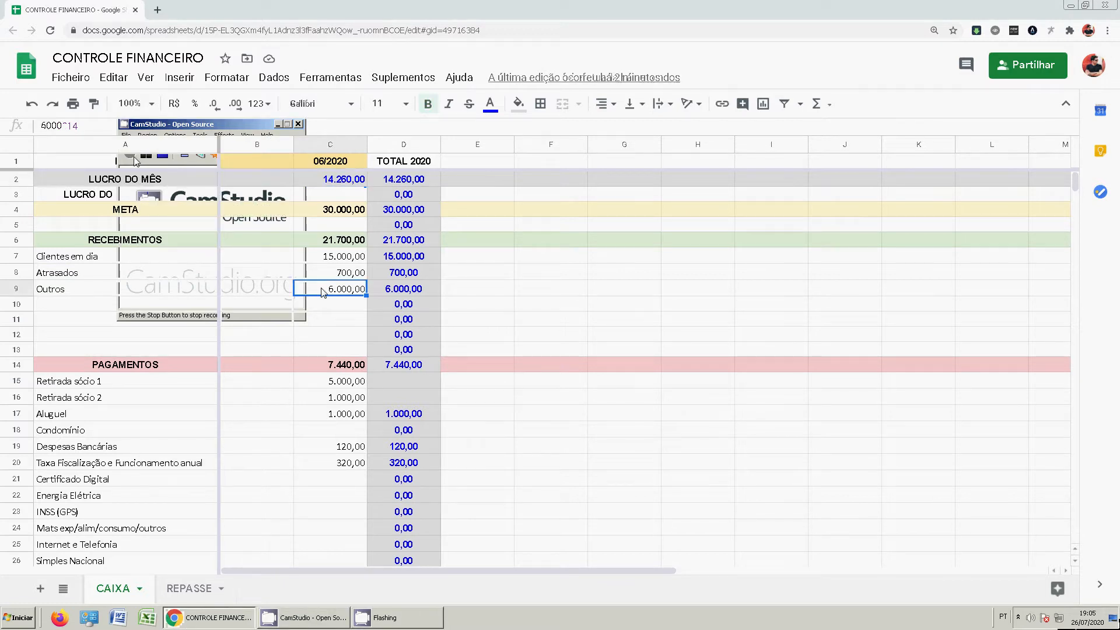
click(165, 293)
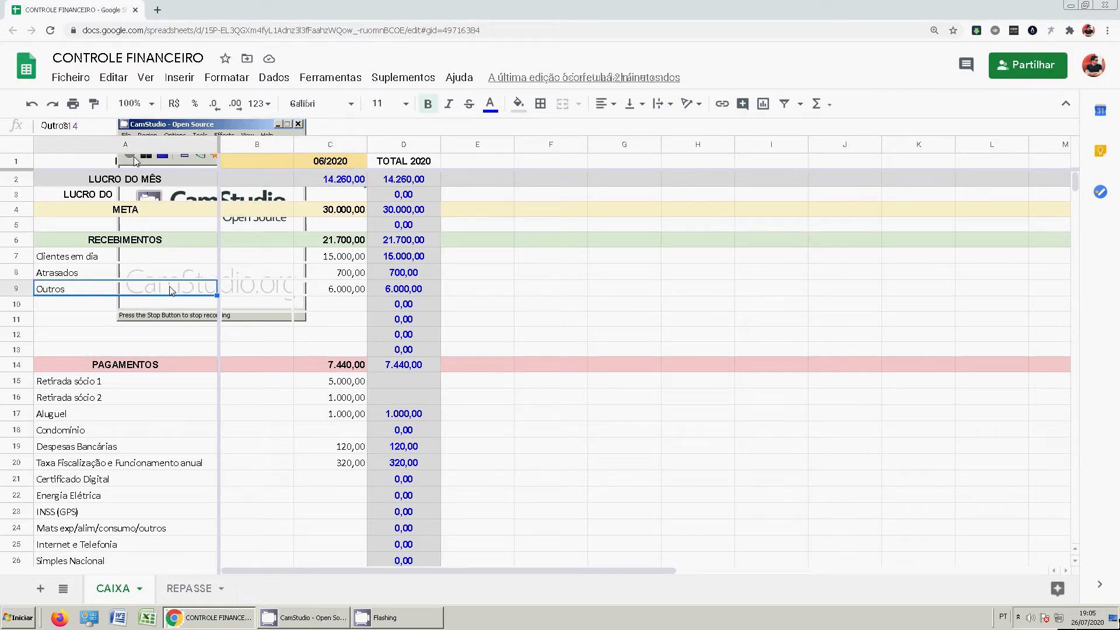
key(Right)
key(Right)
click(182, 291)
click(325, 290)
click(126, 293)
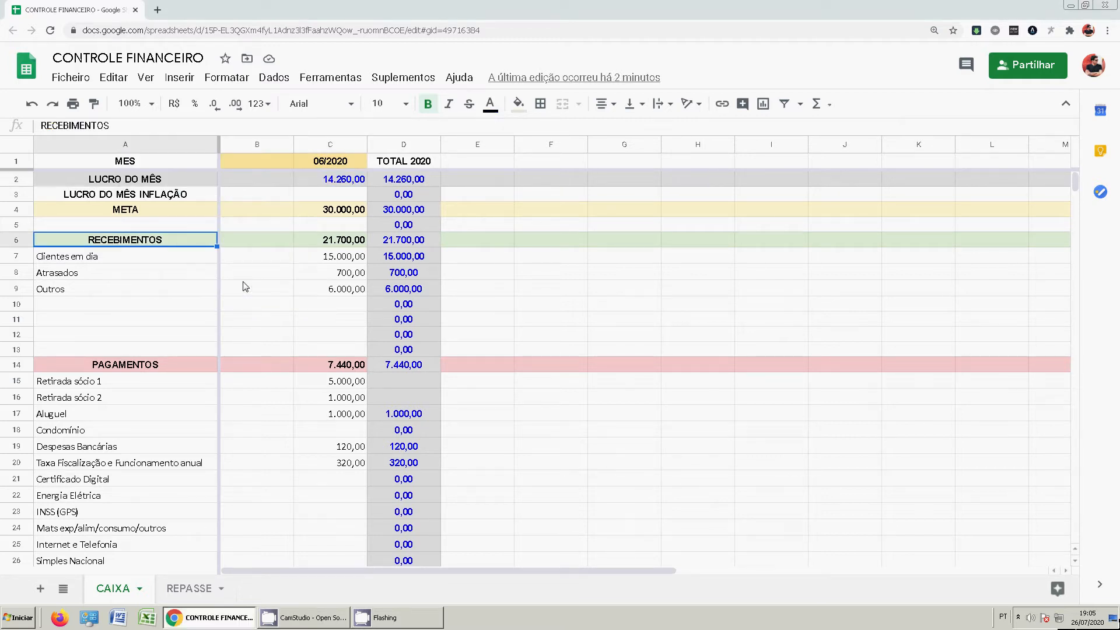
click(318, 292)
click(126, 293)
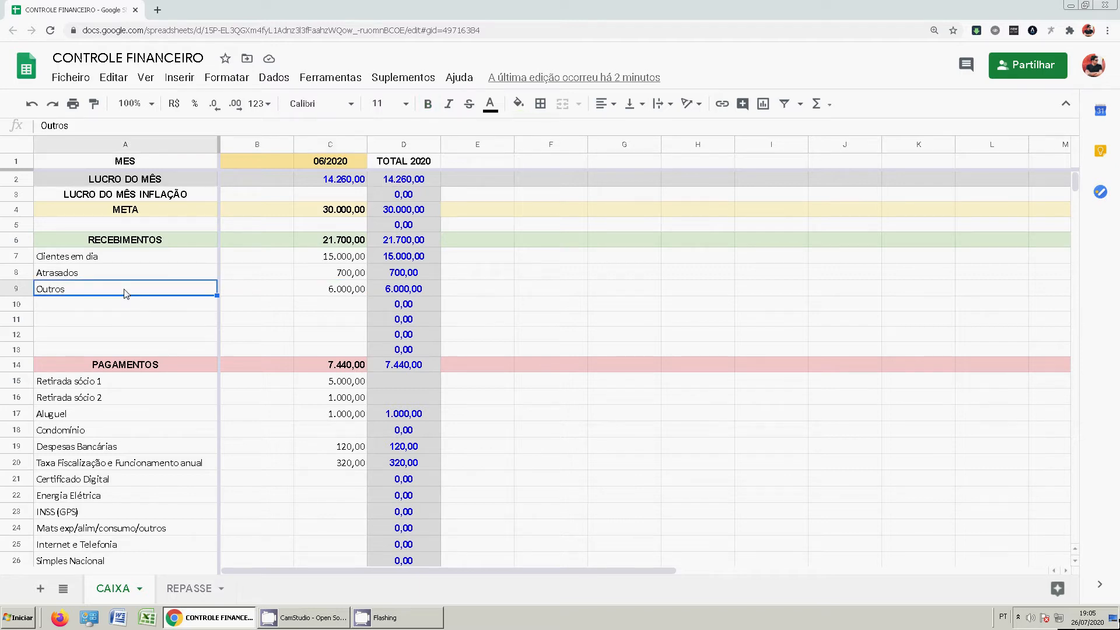
click(307, 294)
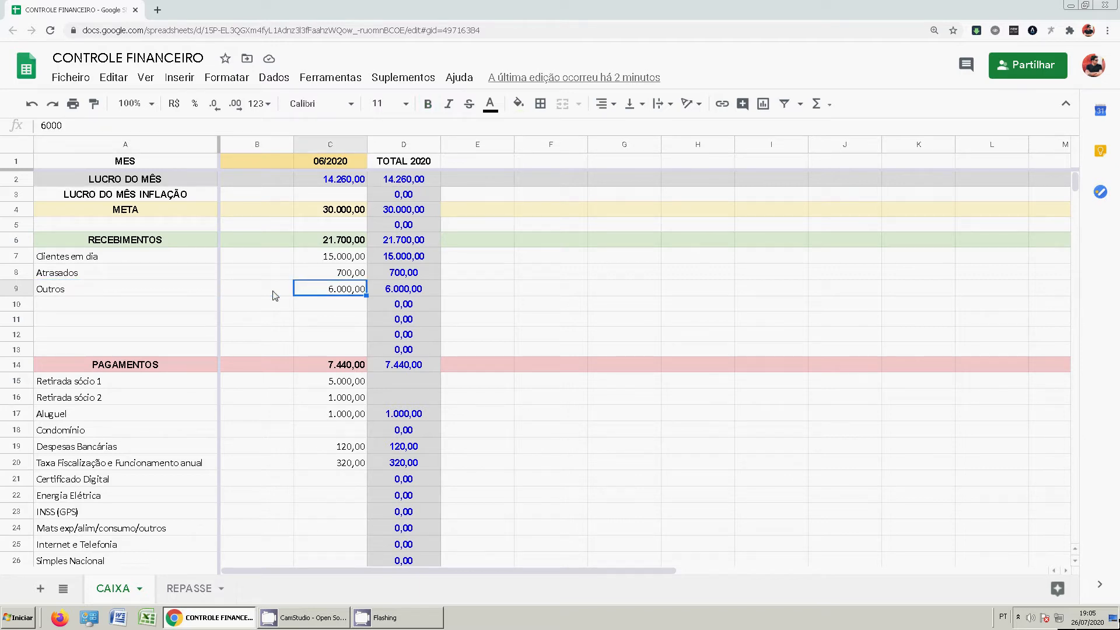
Inspect the blank rows below Outros and the SUM formula in the 06/2020 RECEBIMENTOS total
click(153, 305)
click(153, 241)
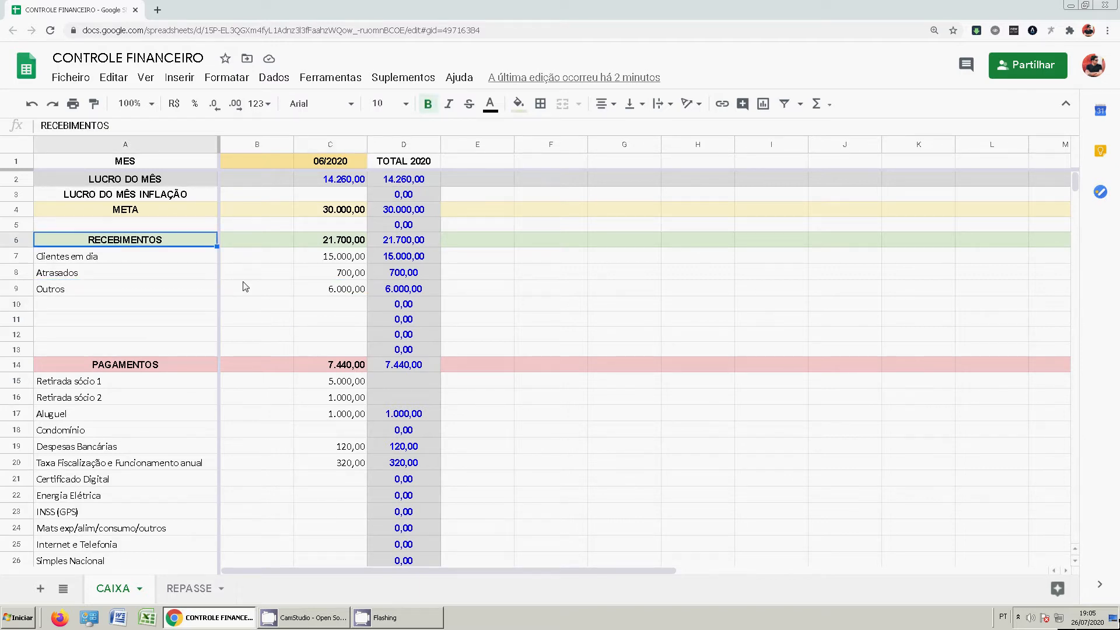
click(142, 319)
click(143, 345)
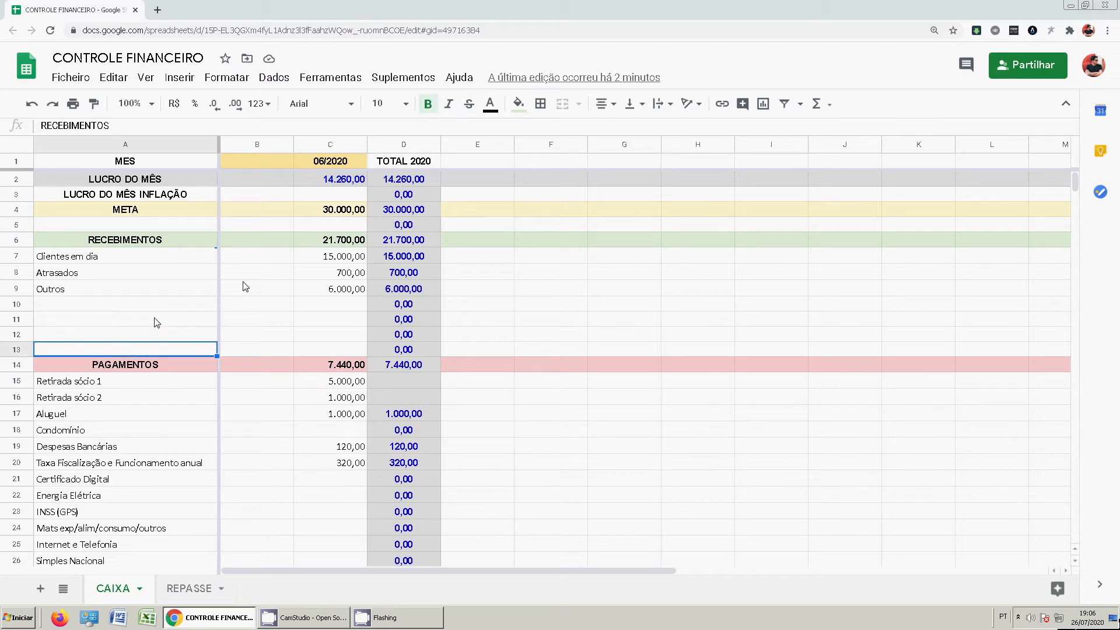
click(330, 307)
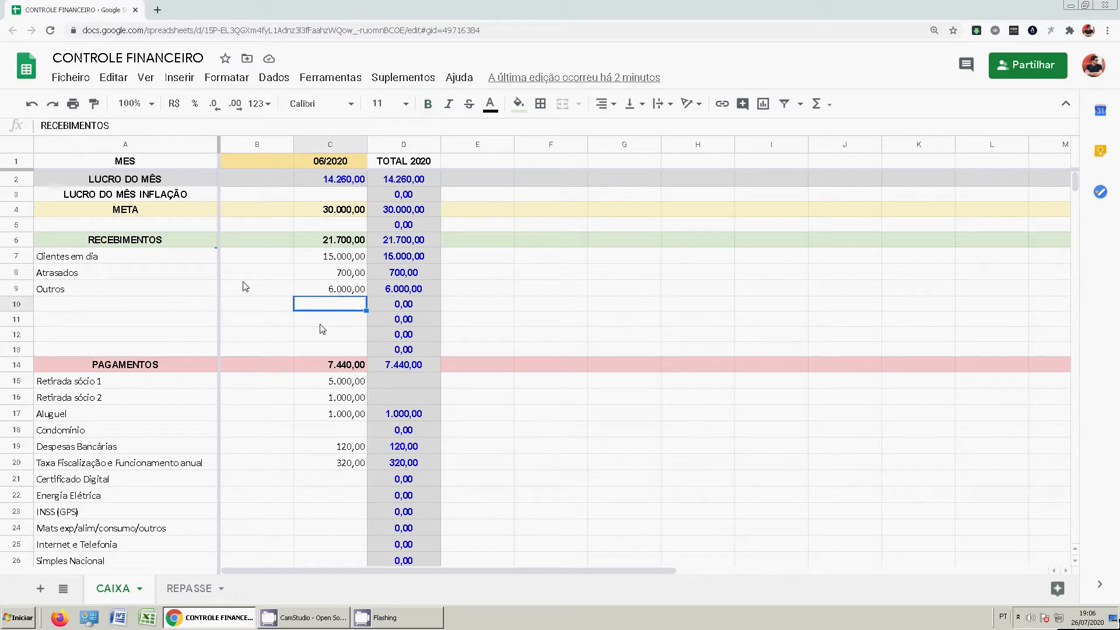
click(312, 242)
double_click(312, 242)
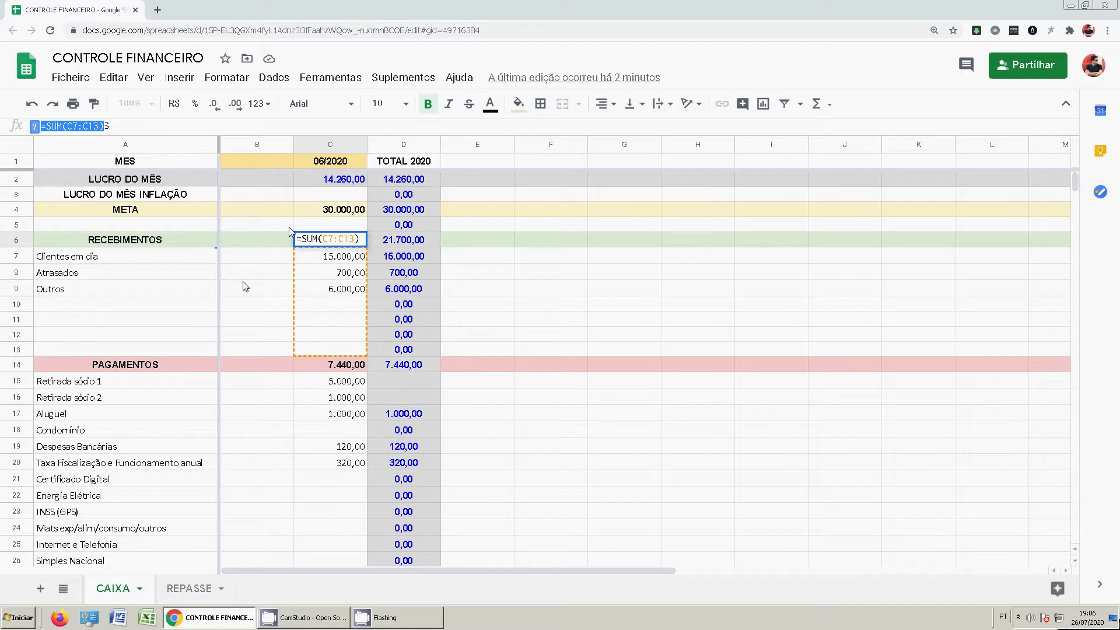
click(333, 319)
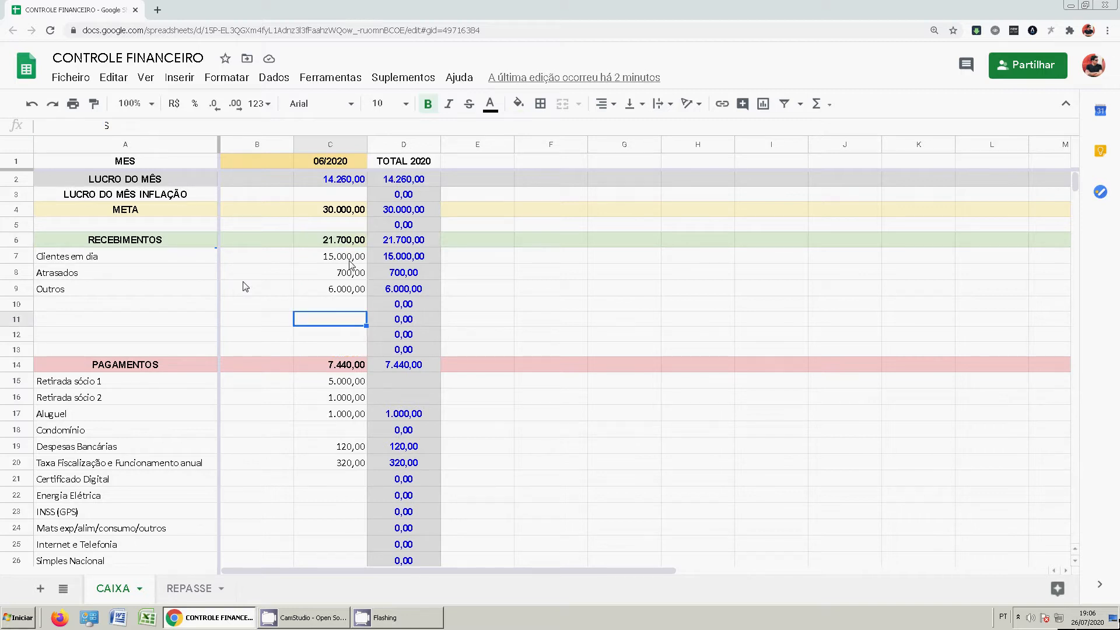
click(345, 240)
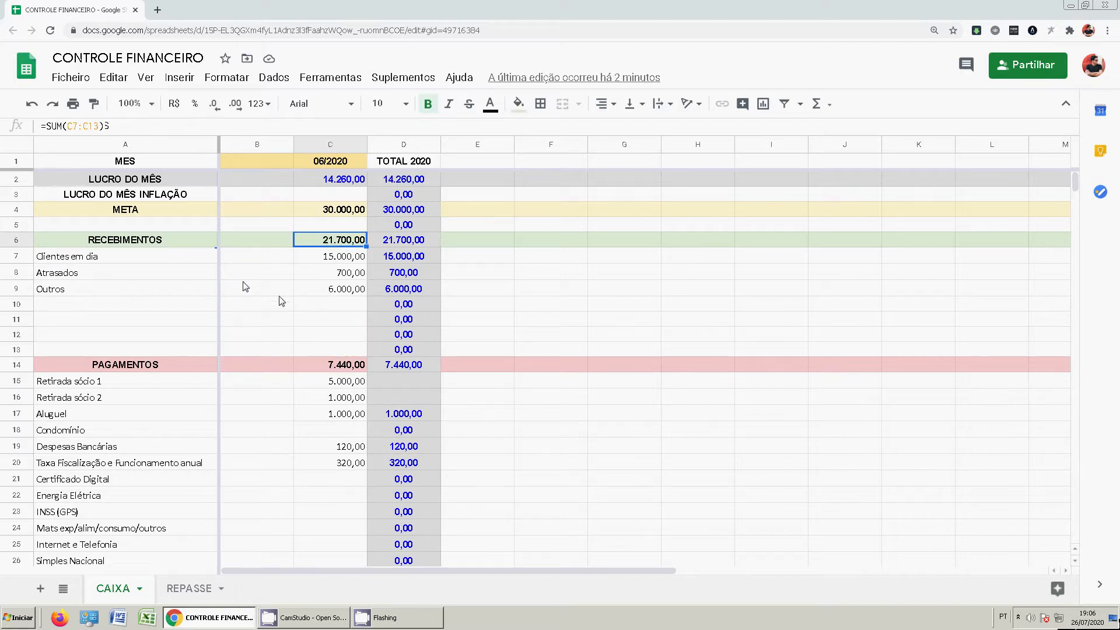
key(Left)
key(Left)
Review the PAGAMENTOS header row and the 06/2020 amounts for Retirada sócio 1, Retirada sócio 2 and Aluguel
click(171, 369)
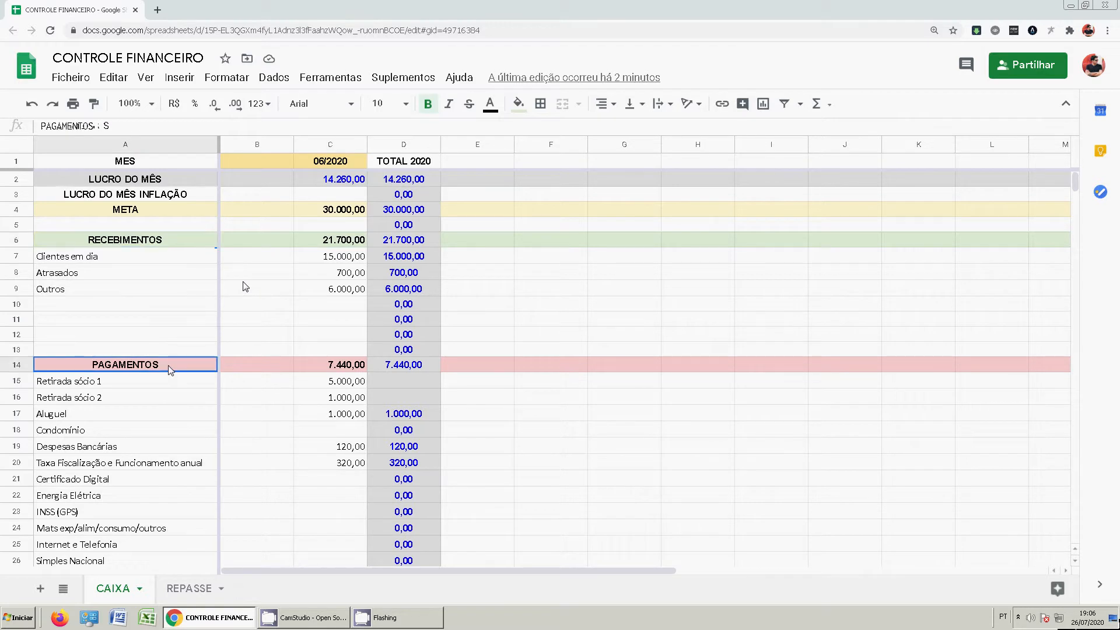
scroll(171, 369, down, 1)
scroll(218, 333, down, 1)
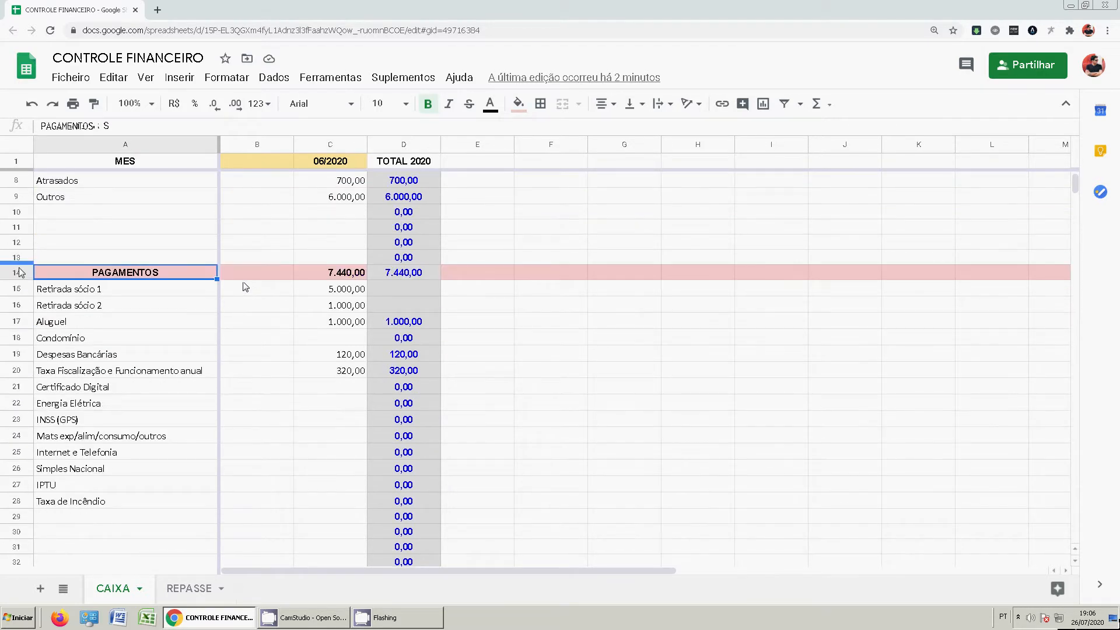
click(20, 273)
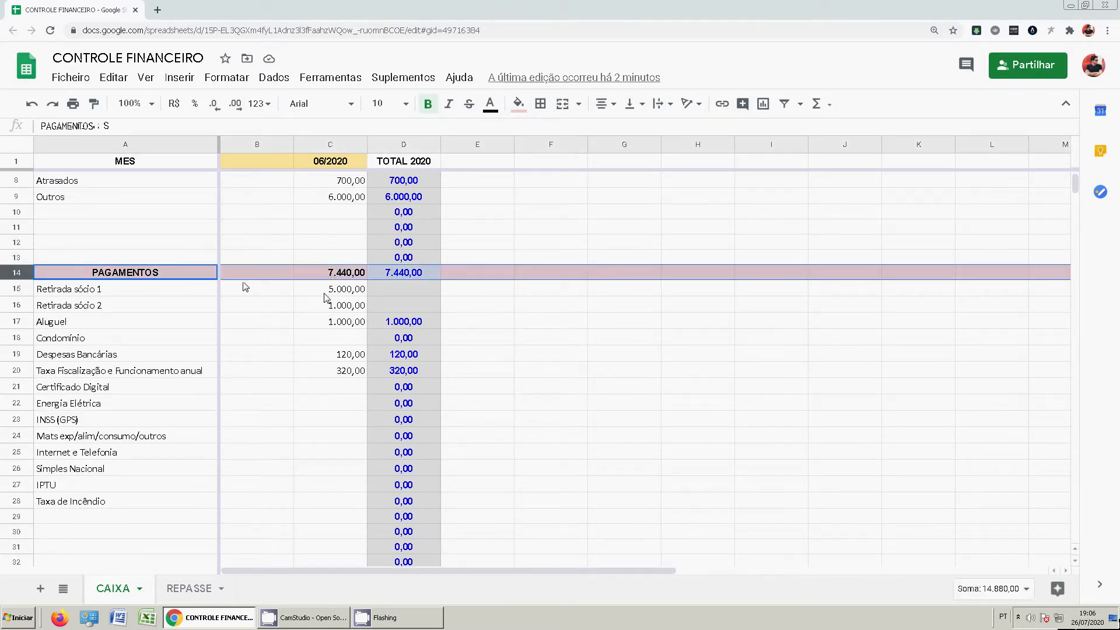
click(325, 293)
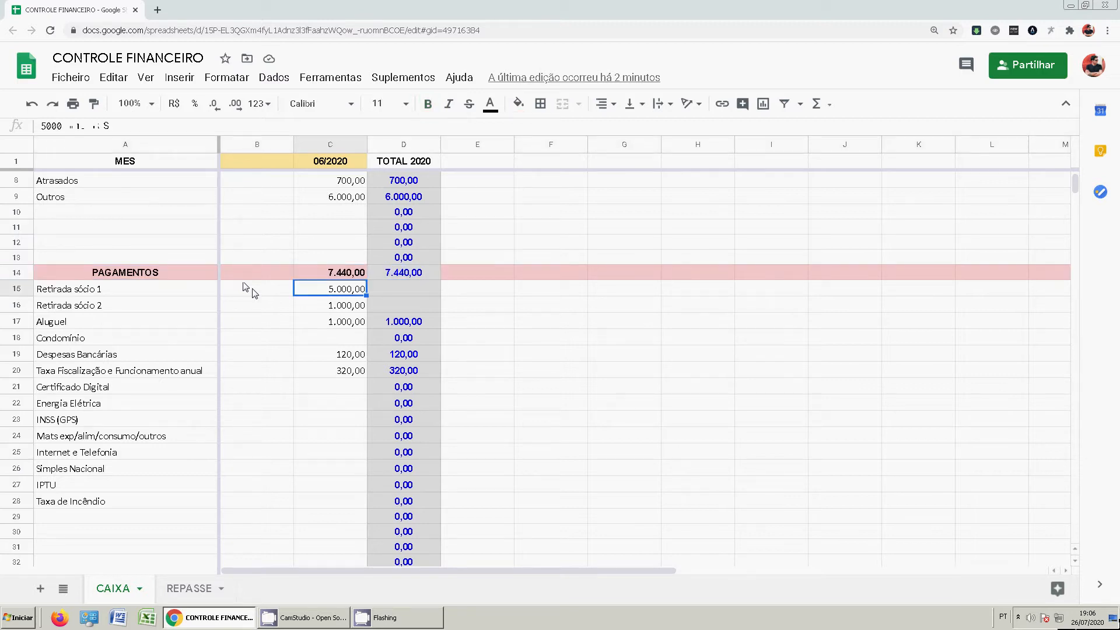
key(Down)
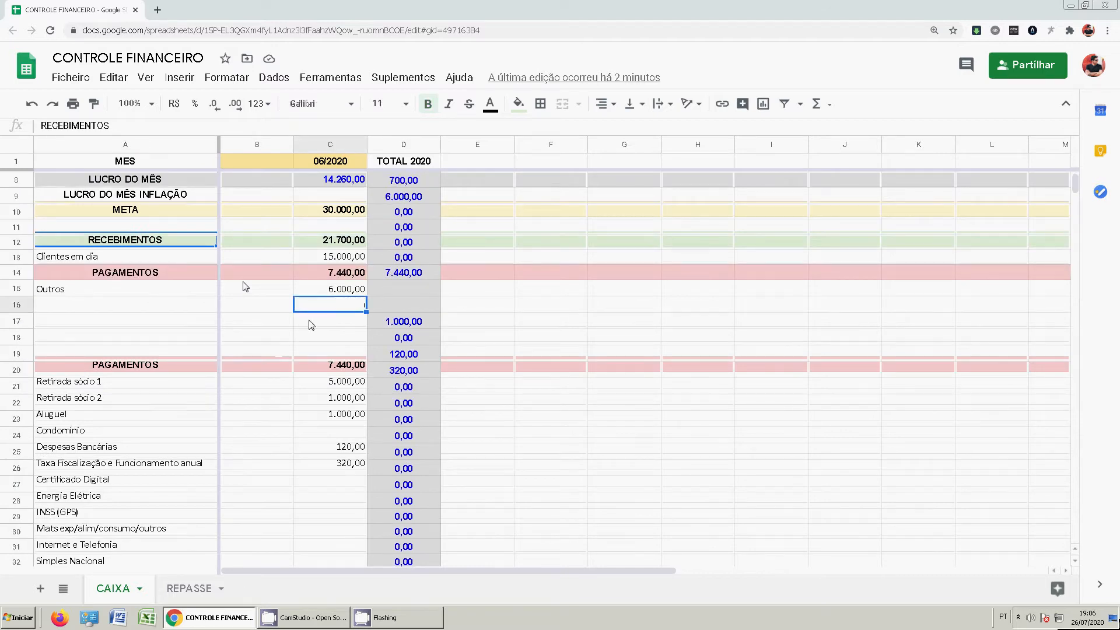
key(Down)
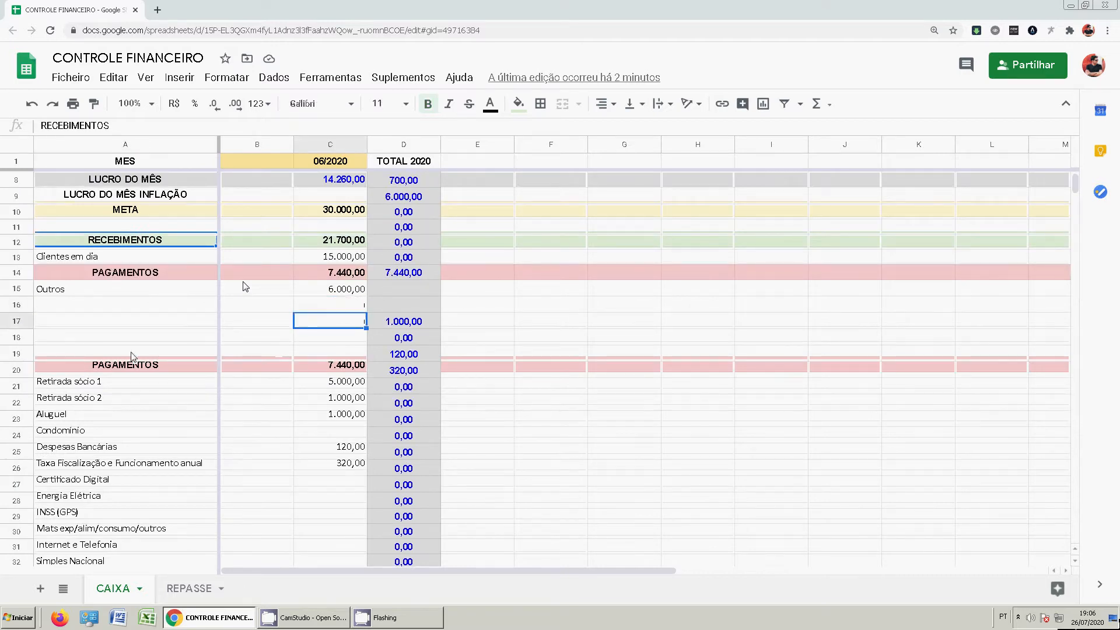
Go through the PAGAMENTOS expense categories from Condomínio downward and highlight the list from Retirada sócio 1 to Taxa de Incêndio
click(41, 339)
text(Co)
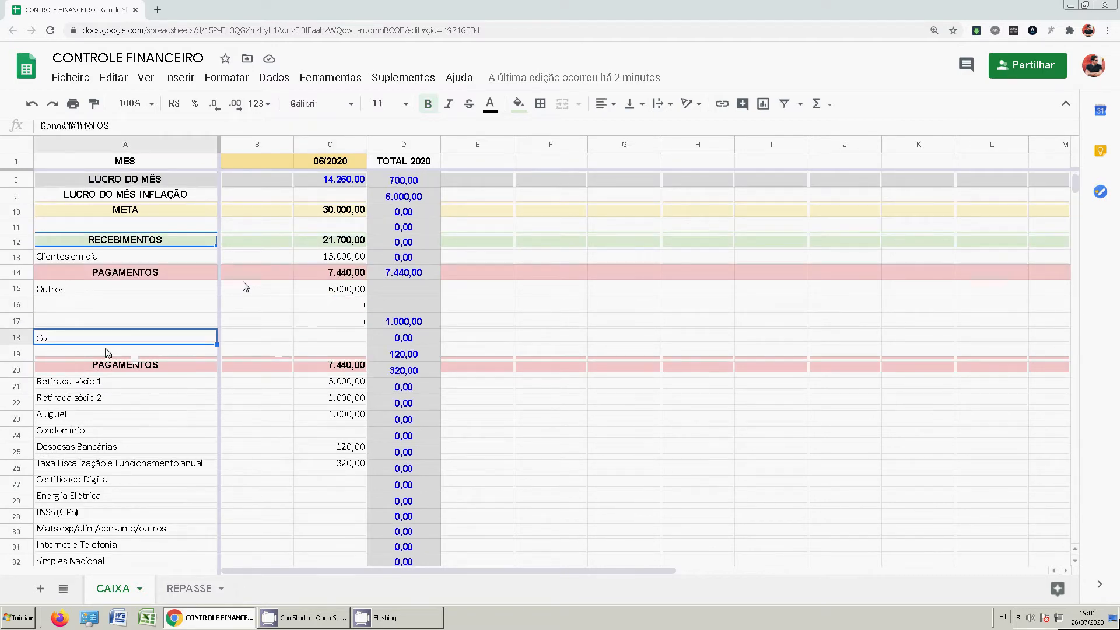
click(108, 353)
click(115, 375)
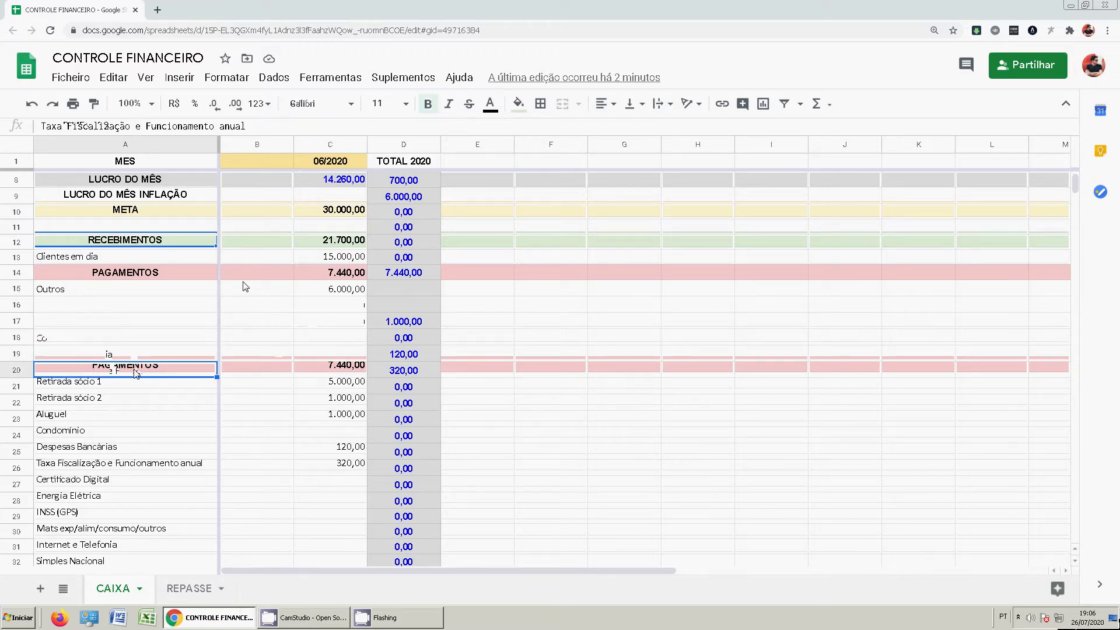
click(154, 390)
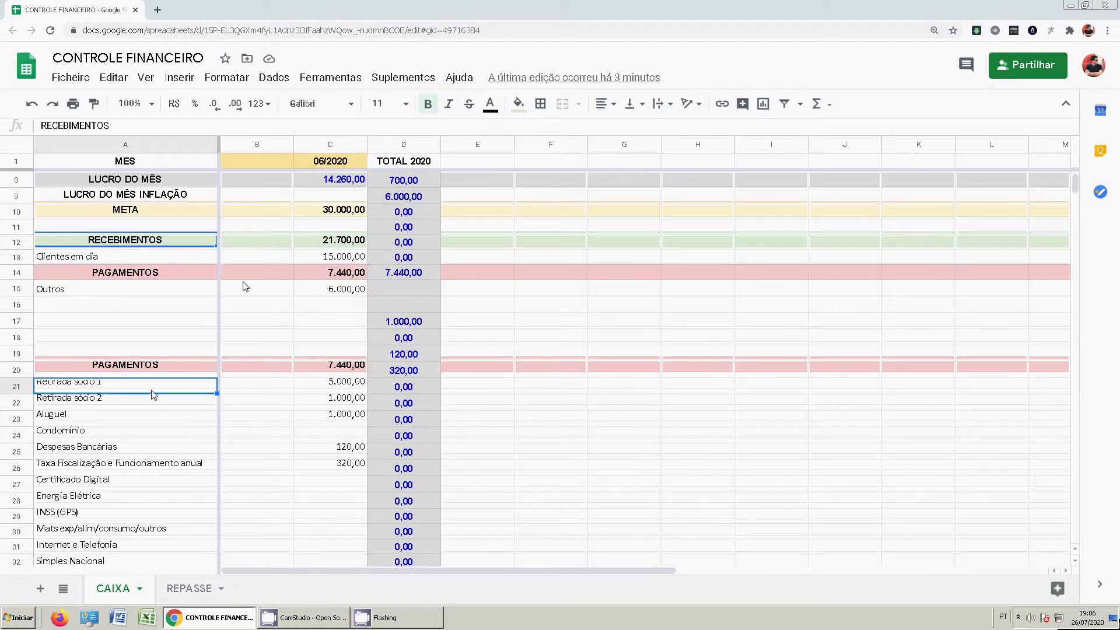
click(128, 407)
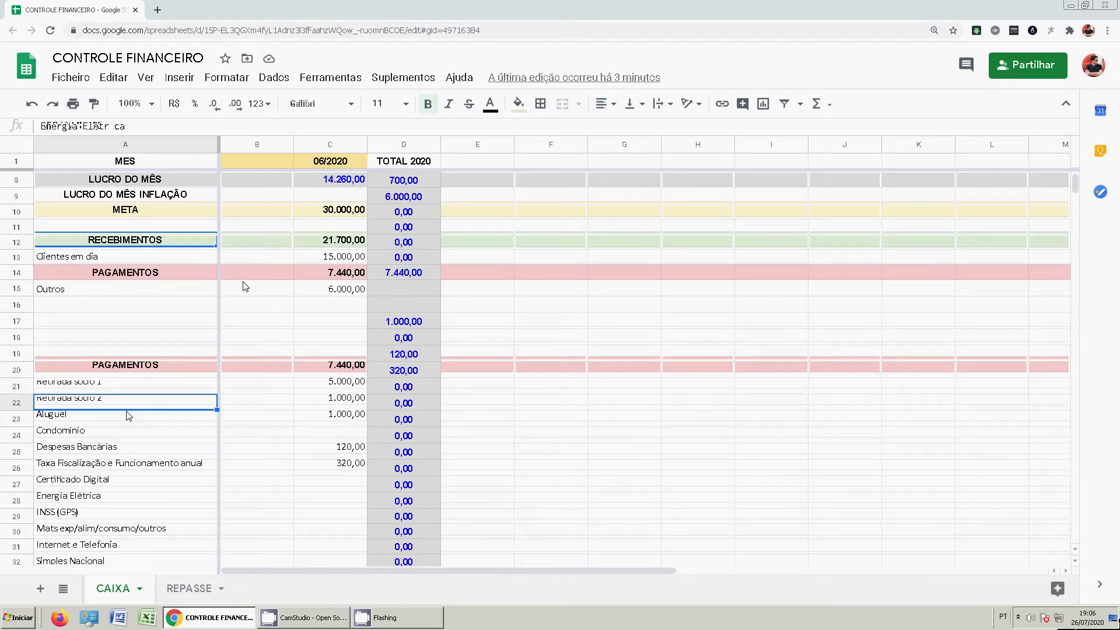
click(96, 421)
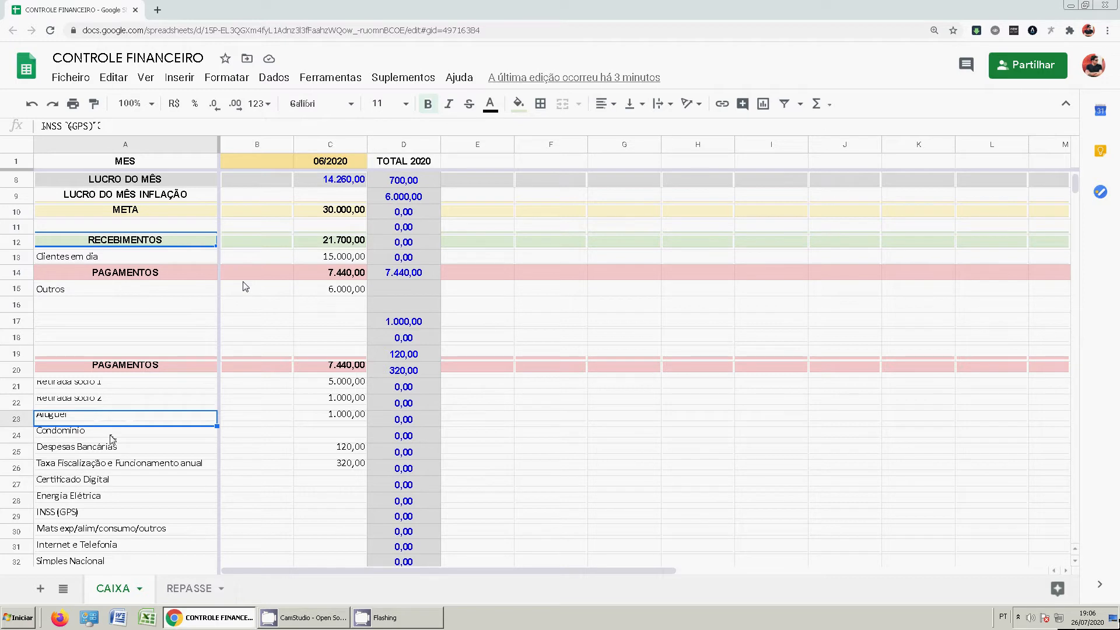
click(51, 438)
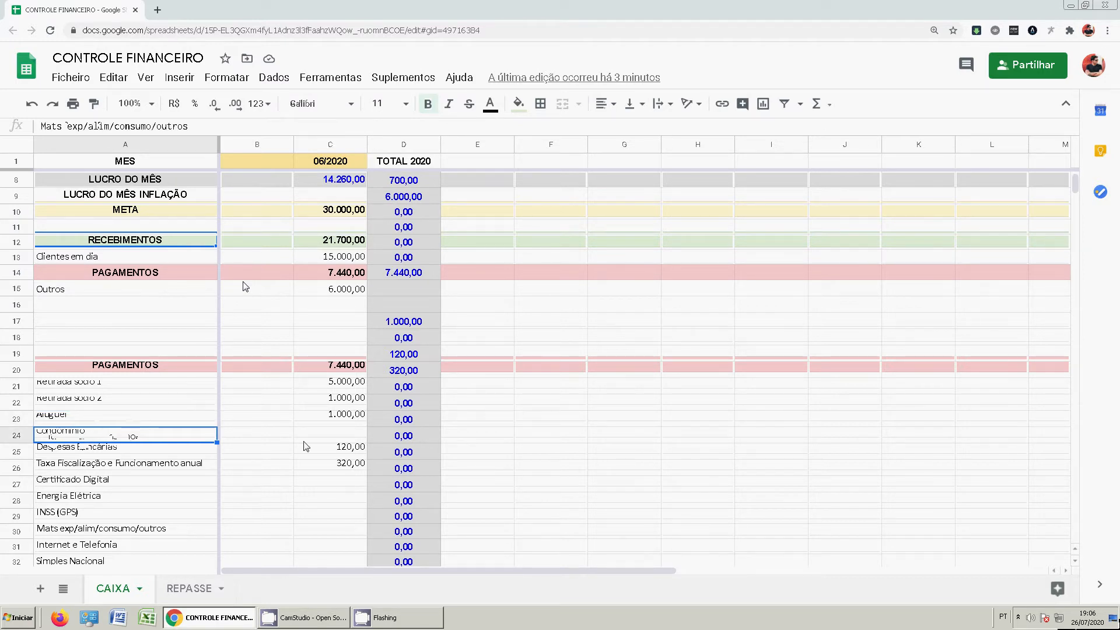
click(143, 460)
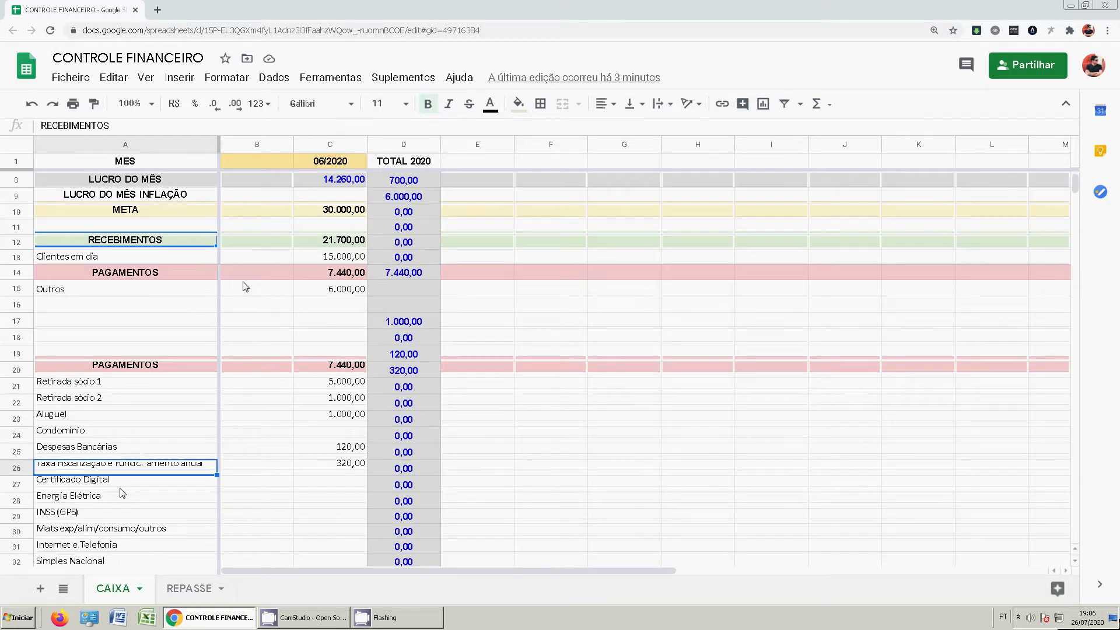
click(121, 488)
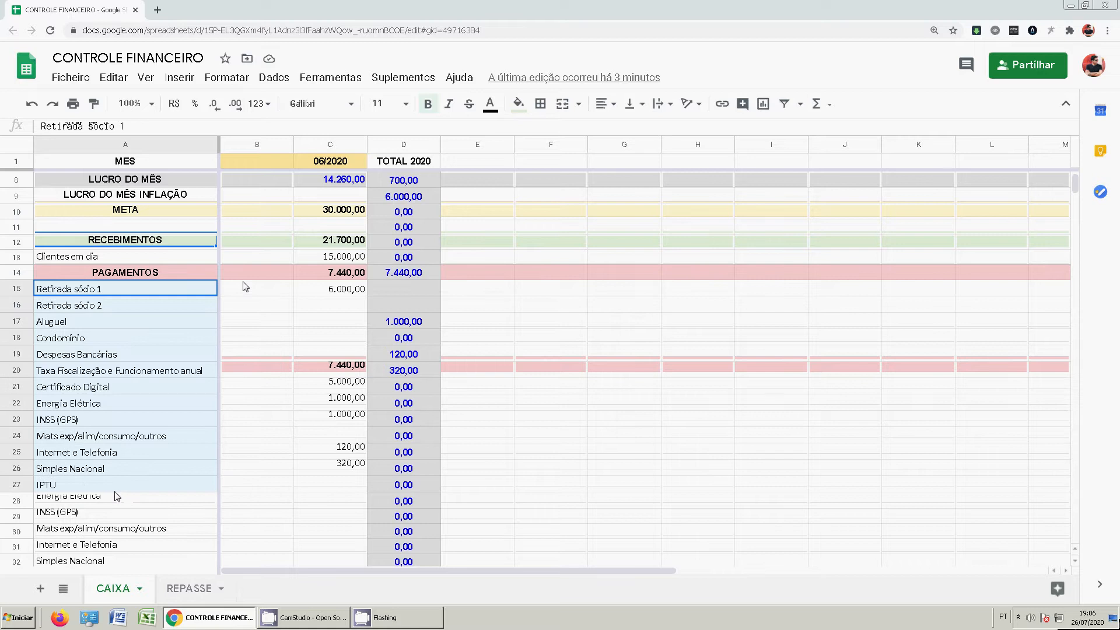
drag(117, 496, 115, 510)
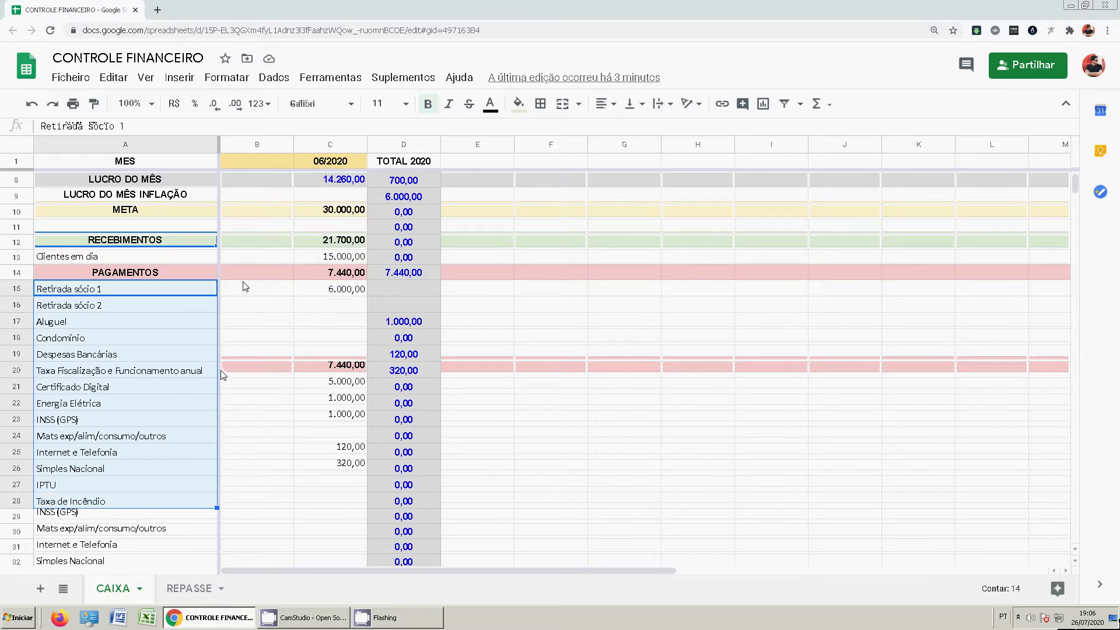
Check the blank rows below Taxa de Incêndio and the Despesas Bancárias row with its 06/2020 amount
click(133, 523)
scroll(133, 524, down, 2)
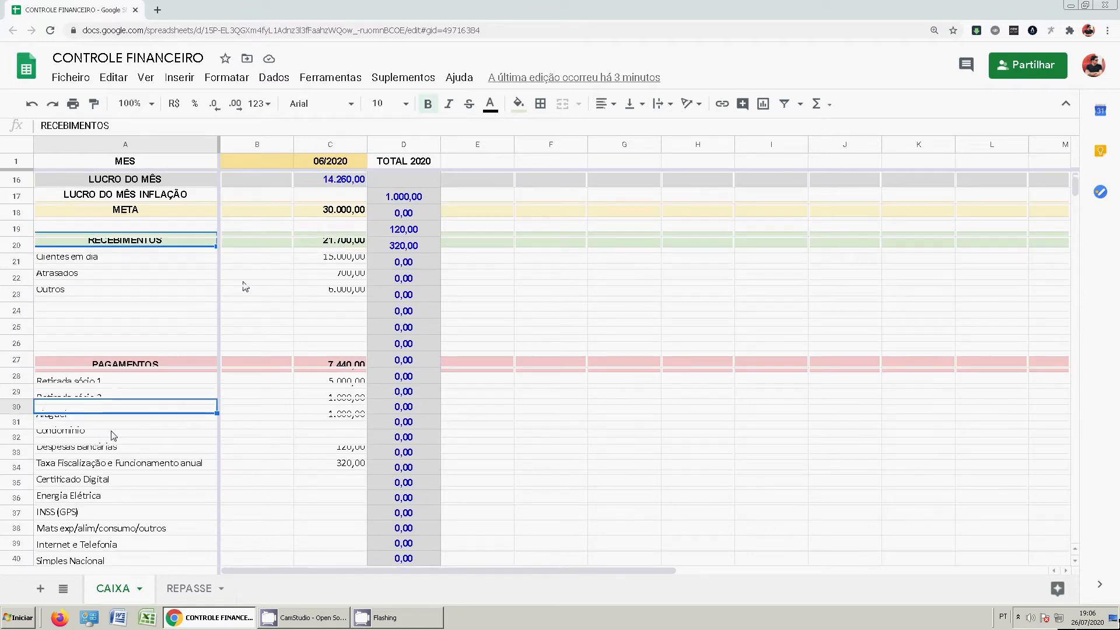
click(125, 397)
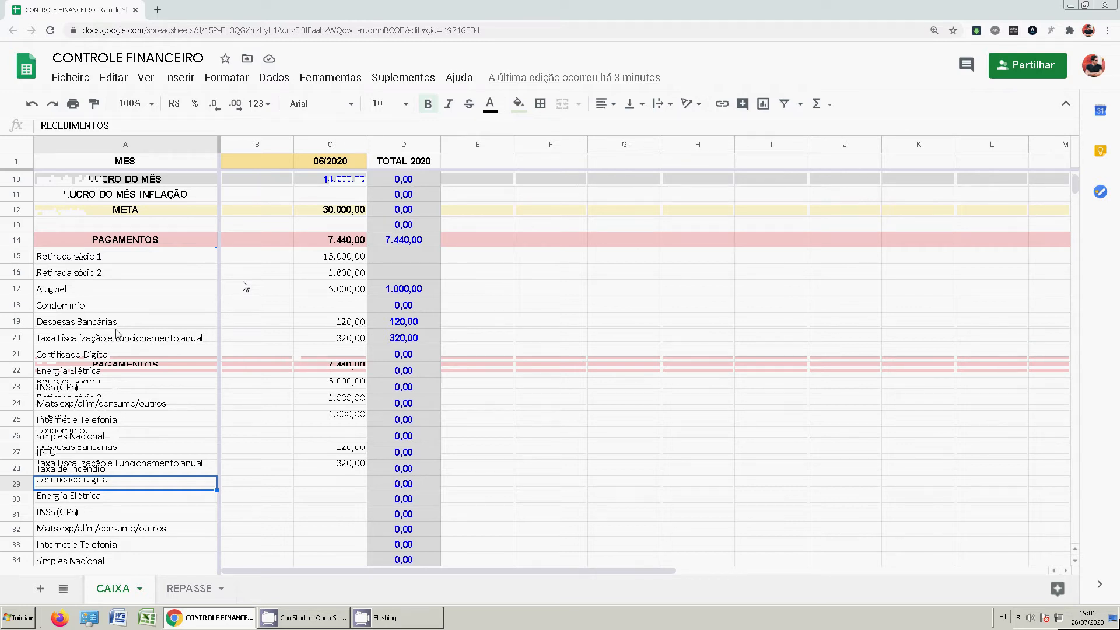
click(116, 327)
click(333, 324)
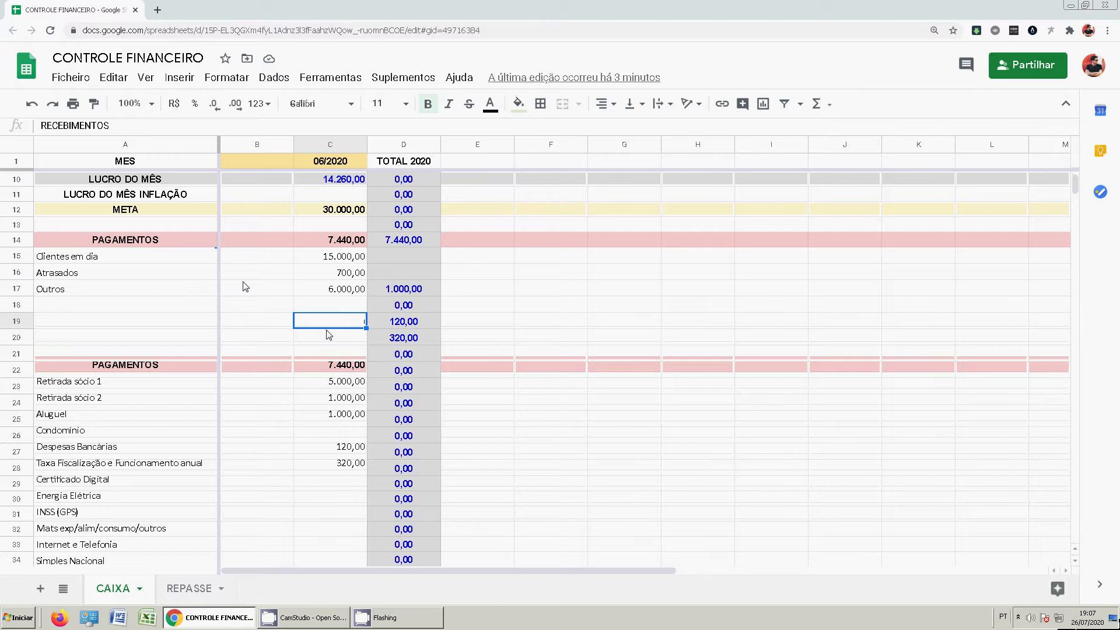
Trace how the 06/2020 LUCRO DO MÊS is derived from the RECEBIMENTOS and PAGAMENTOS totals
click(146, 323)
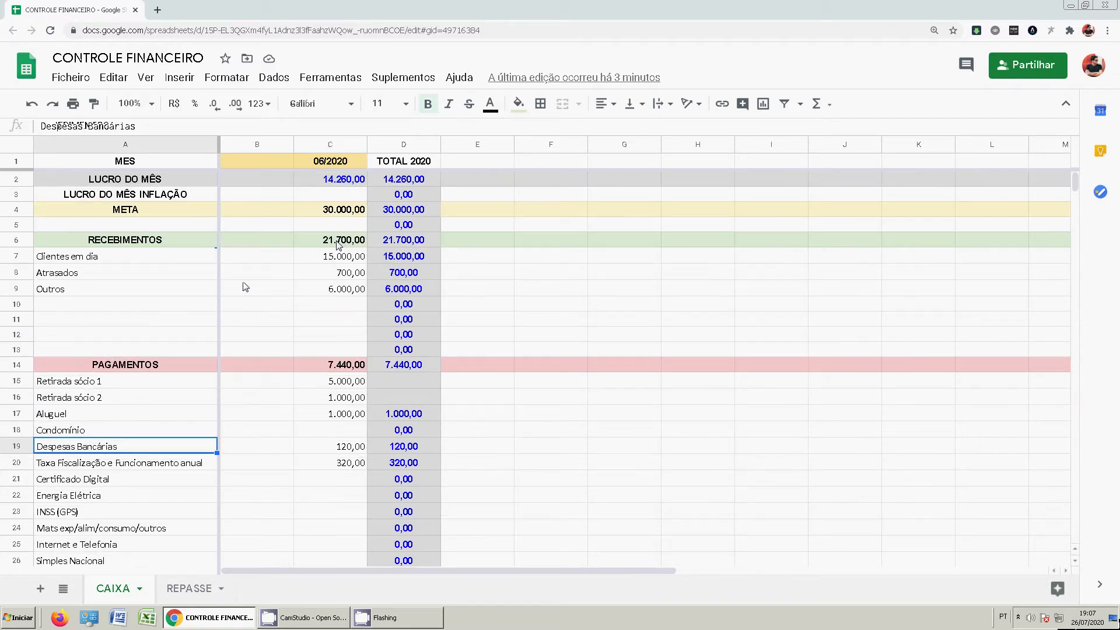
click(323, 370)
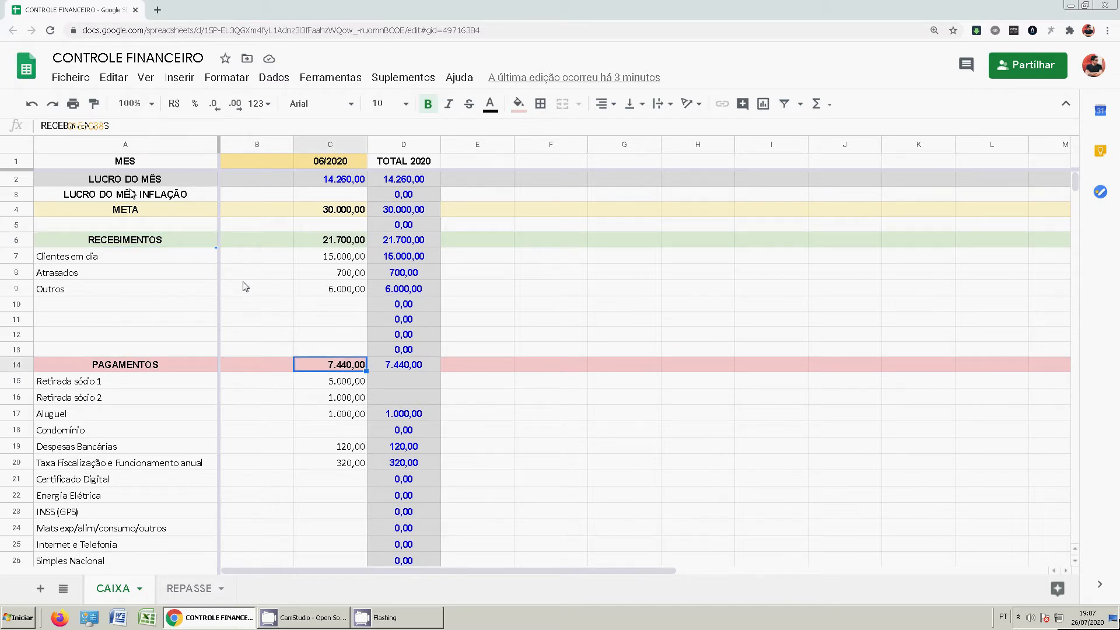
click(130, 179)
click(342, 180)
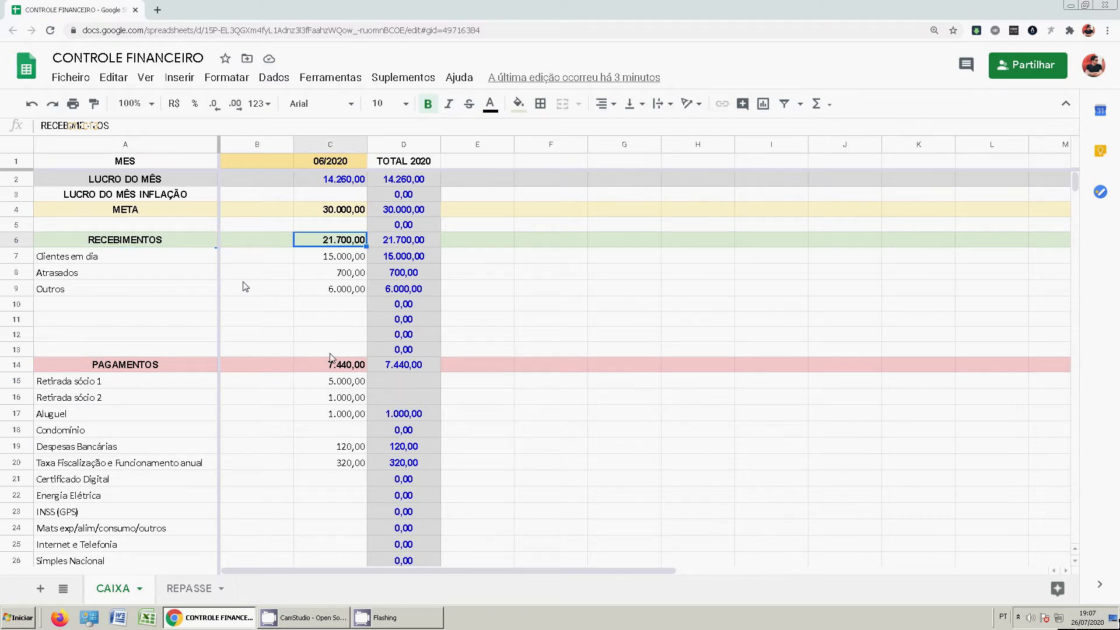
click(331, 366)
click(340, 182)
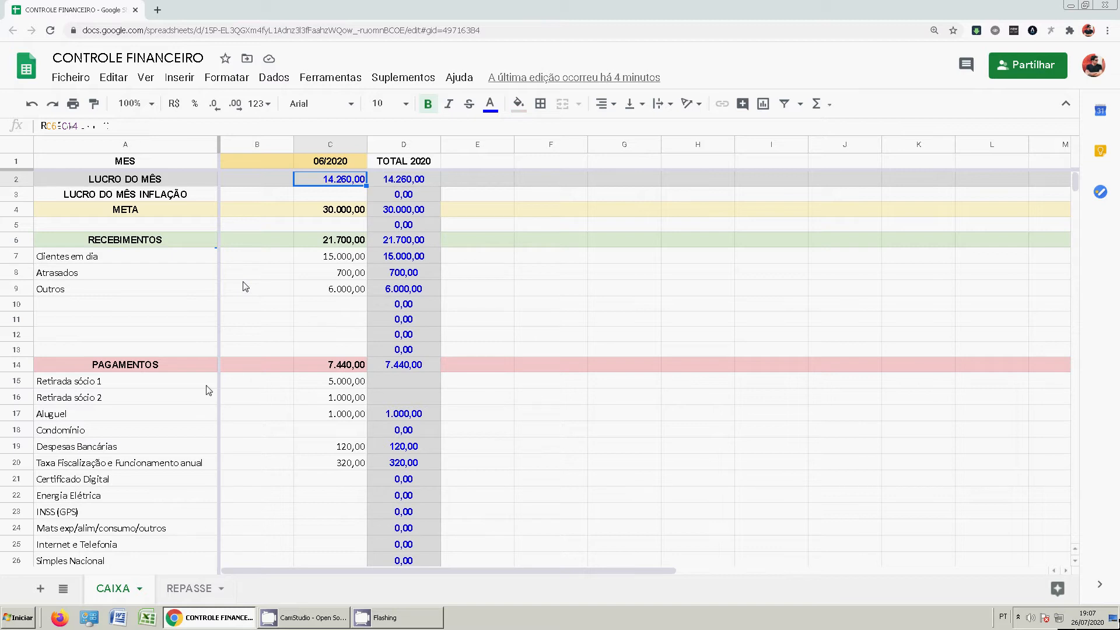
Compare the Retirada sócio 1 and Retirada sócio 2 rows with their 06/2020 amounts
click(101, 384)
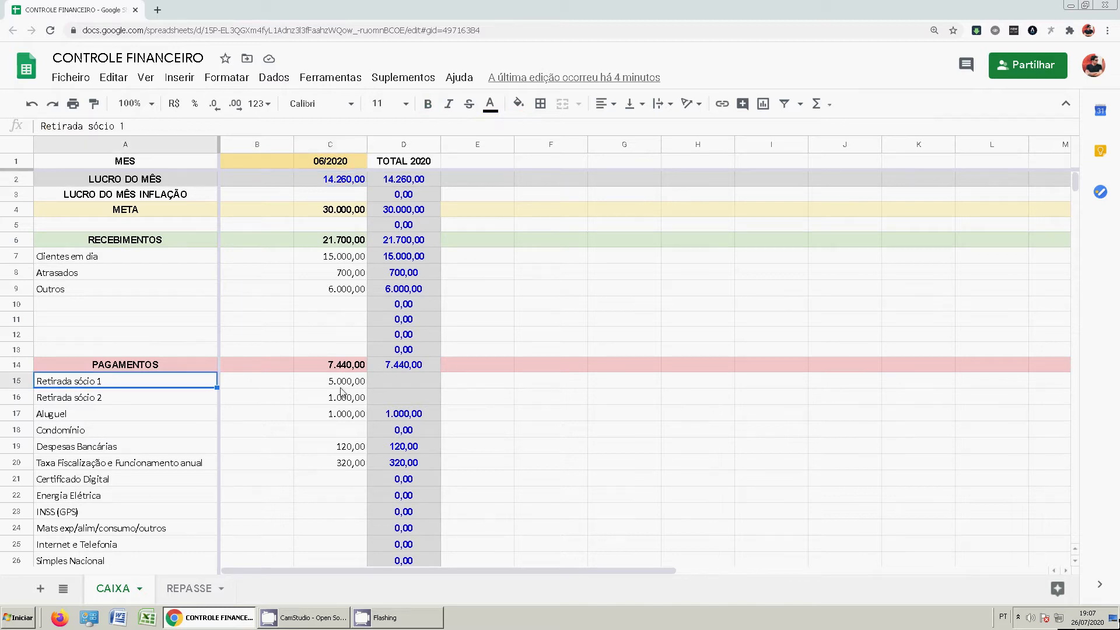
click(337, 402)
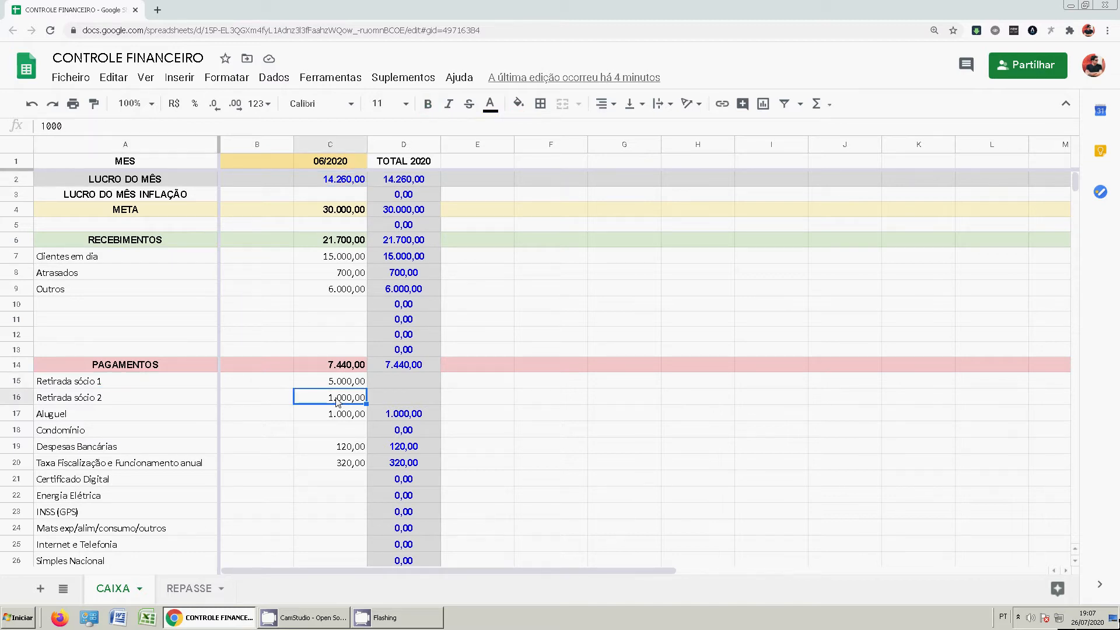
click(103, 384)
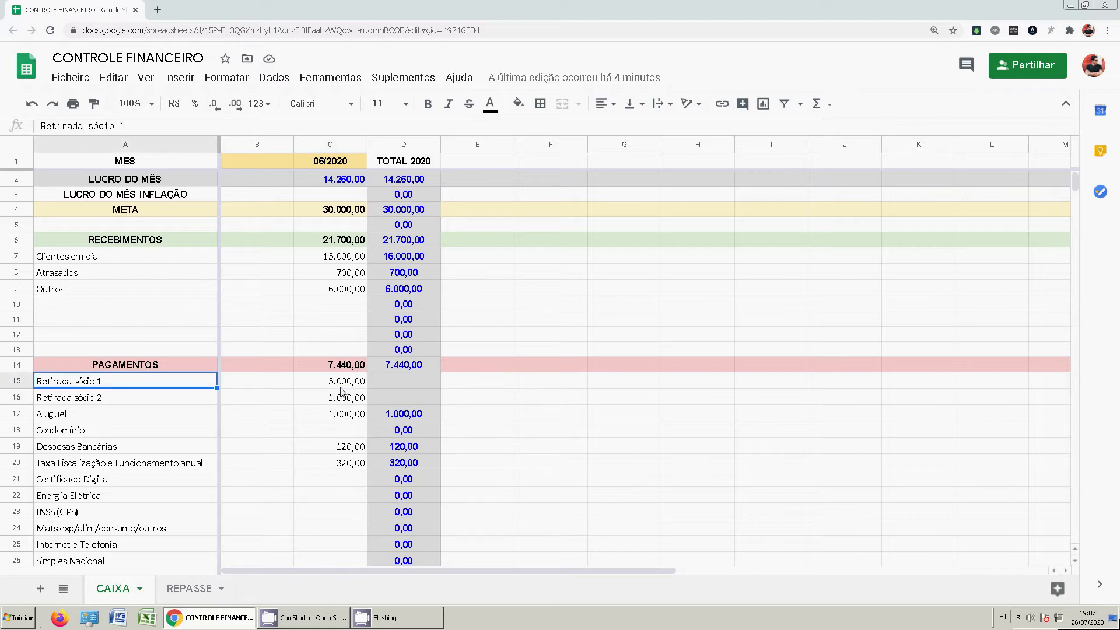
click(338, 401)
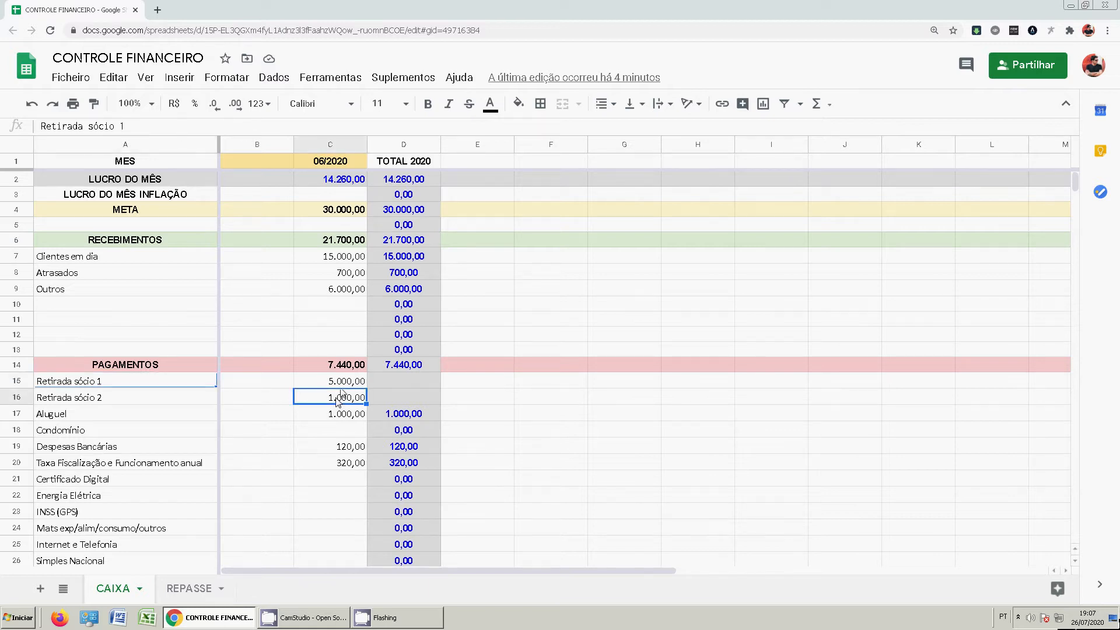
Inspect the formulas behind the 06/2020 RECEBIMENTOS total, LUCRO DO MÊS and PAGAMENTOS total
click(323, 242)
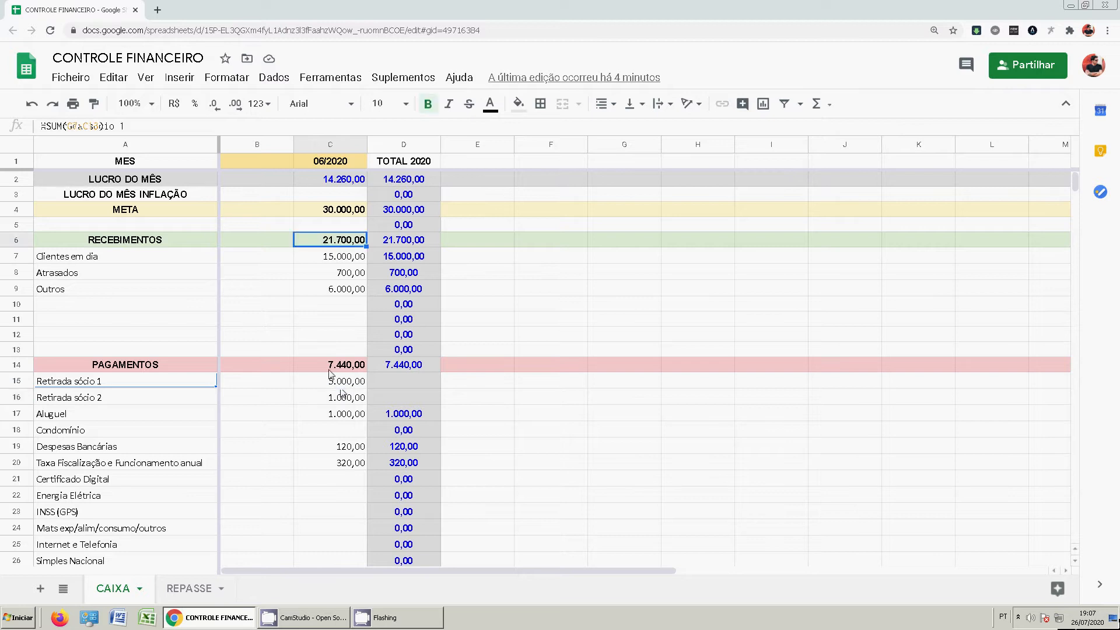
click(348, 185)
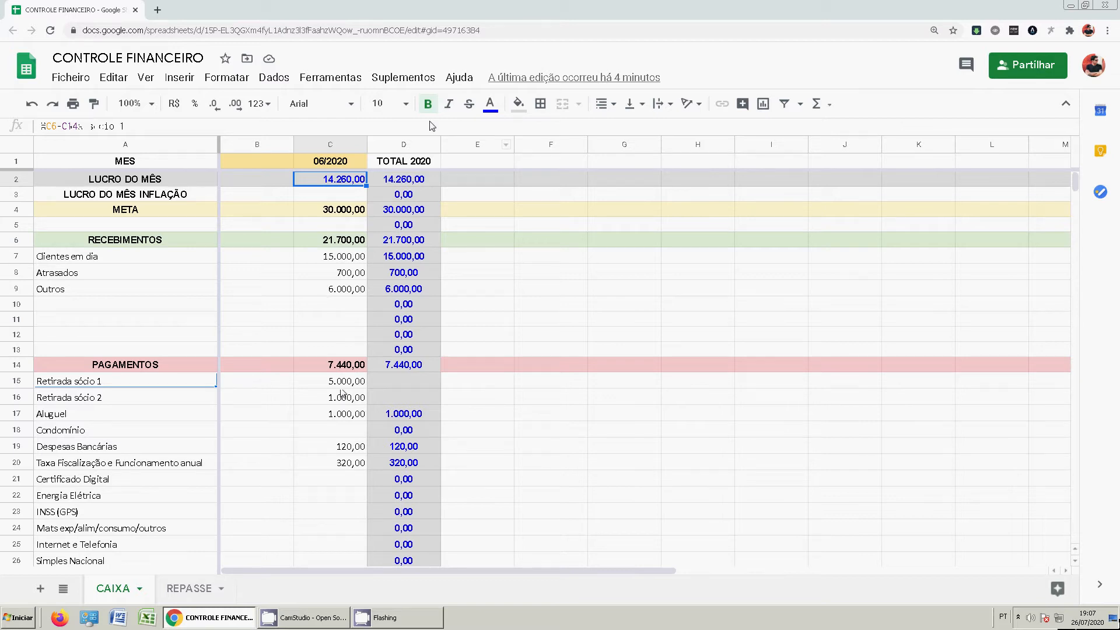
click(312, 175)
click(335, 366)
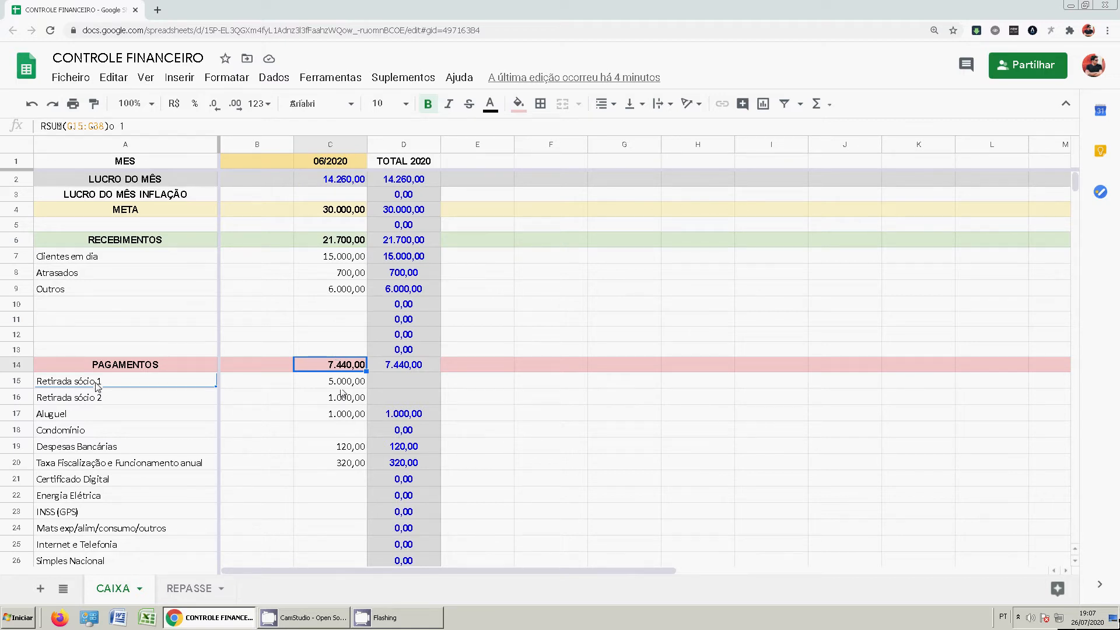
Go over the two partner withdrawal labels and their 06/2020 amounts, along with the blank row below Outros
key(Down)
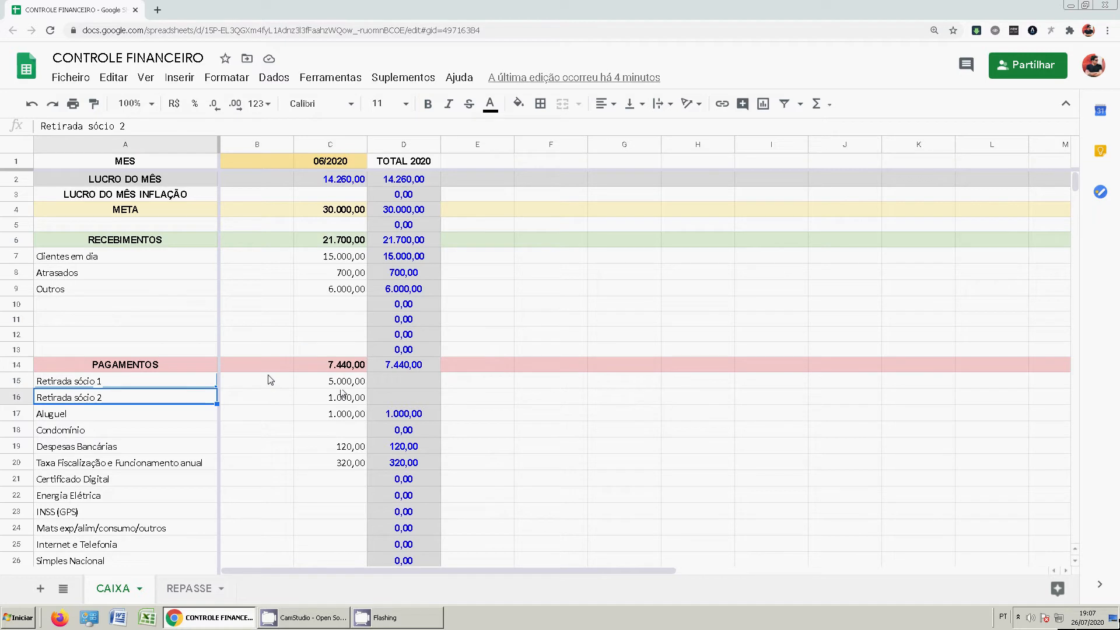
key(Up)
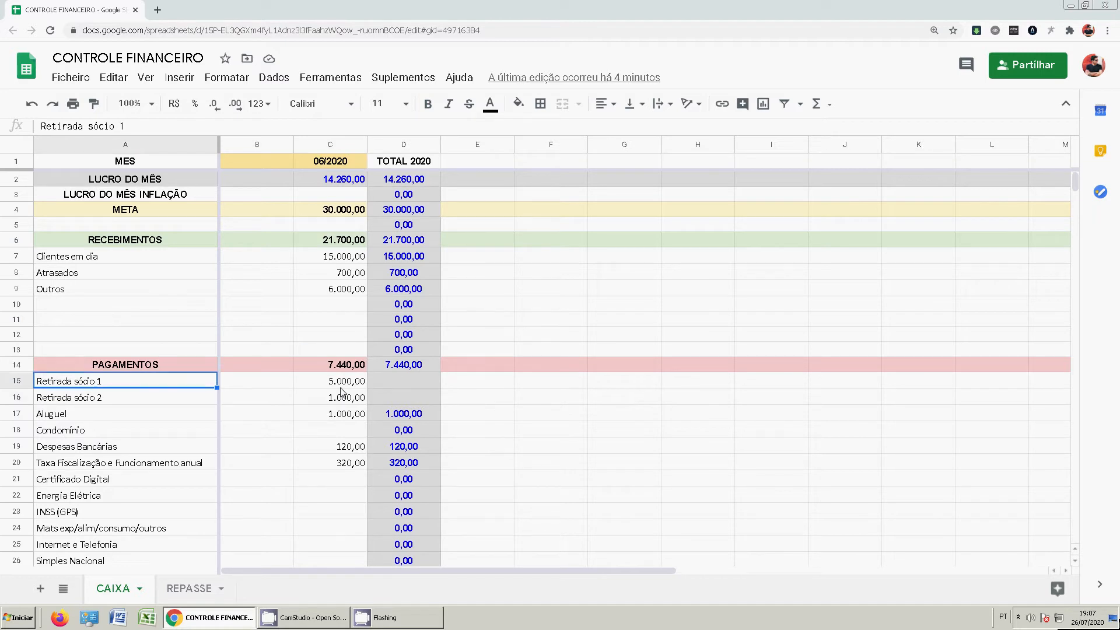
key(Down)
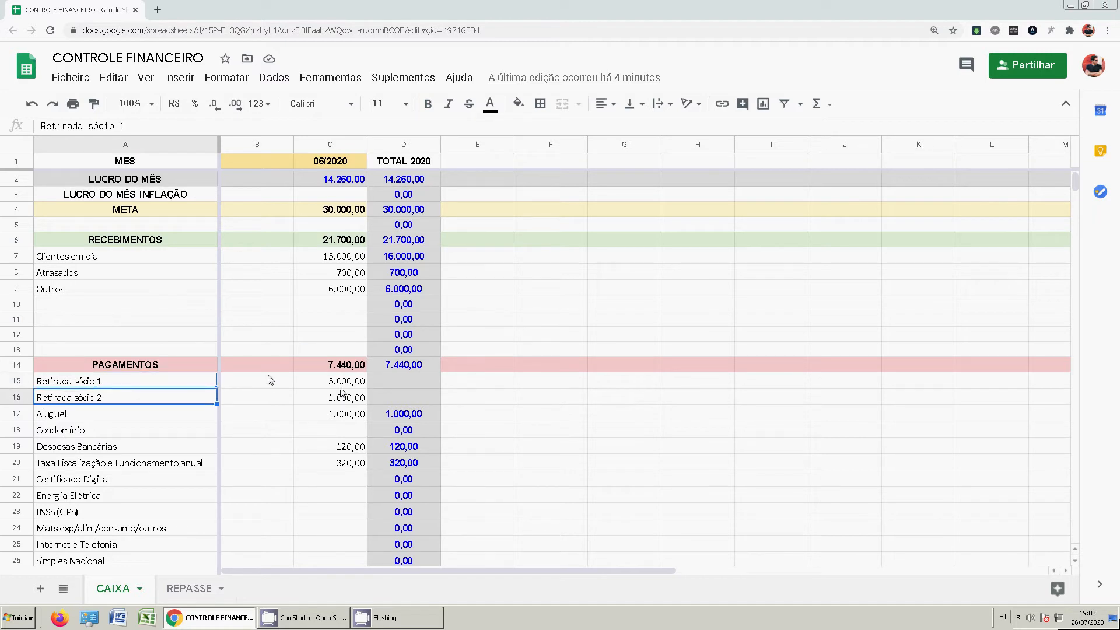
click(183, 307)
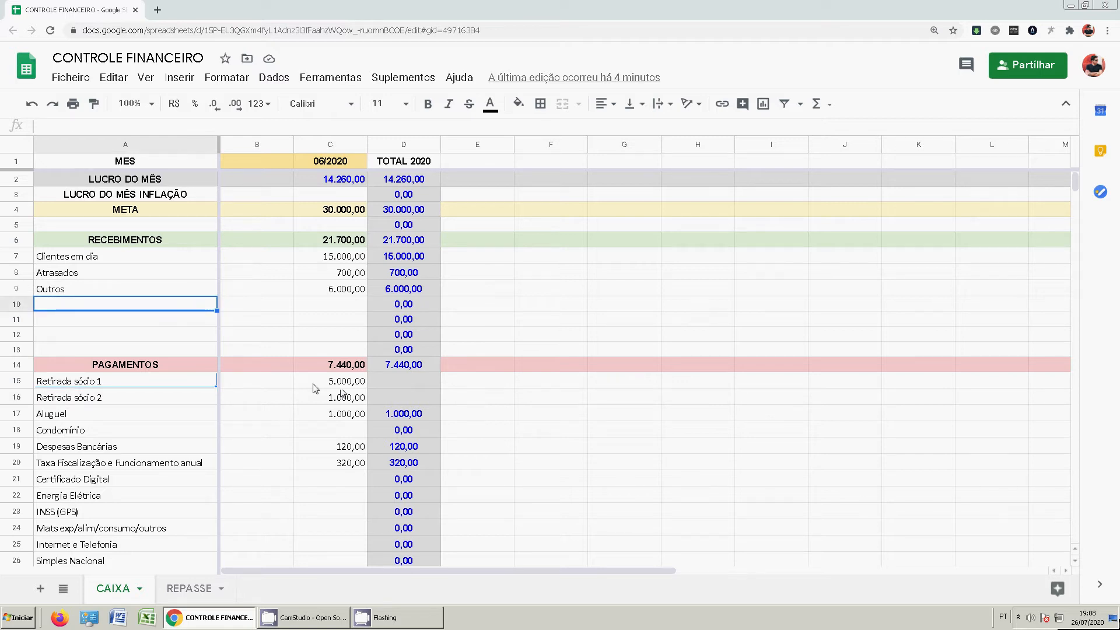
click(343, 395)
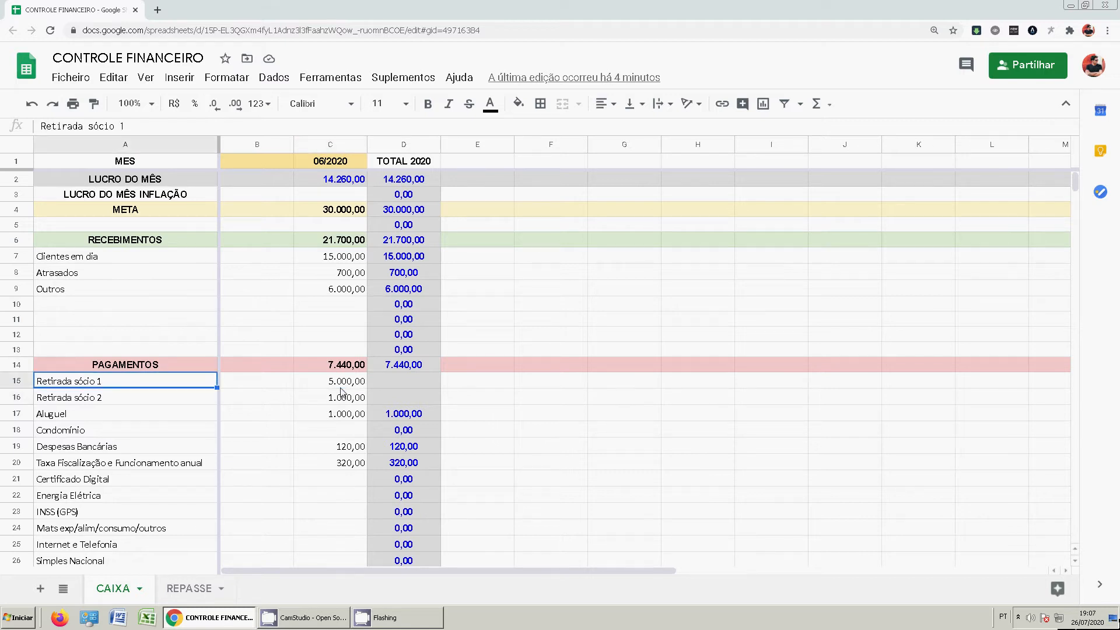
key(Down)
click(312, 383)
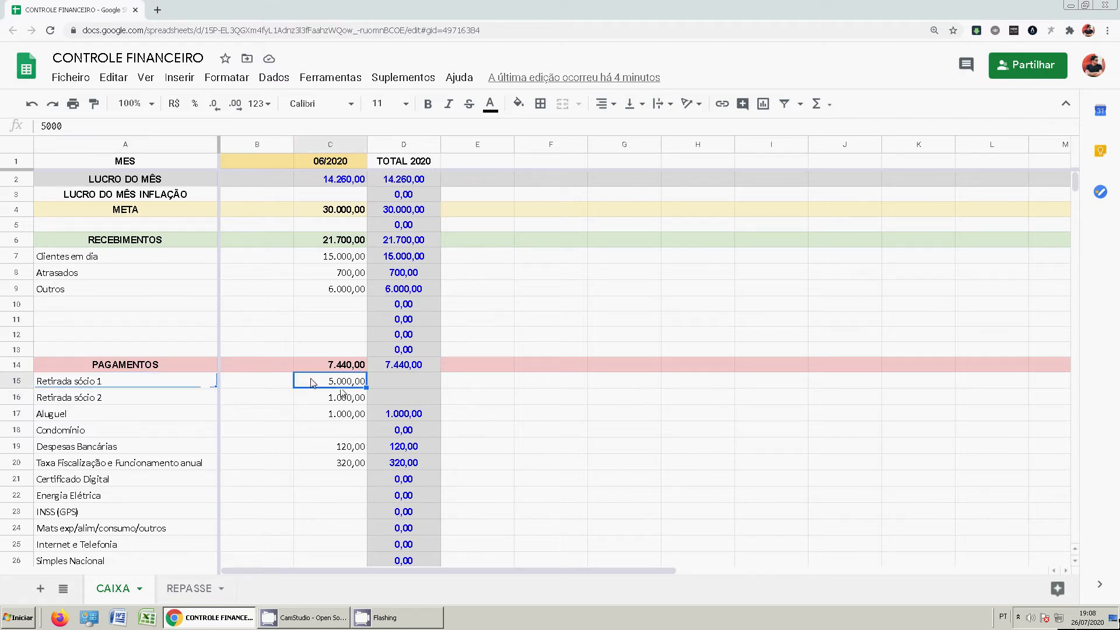
click(169, 383)
click(167, 400)
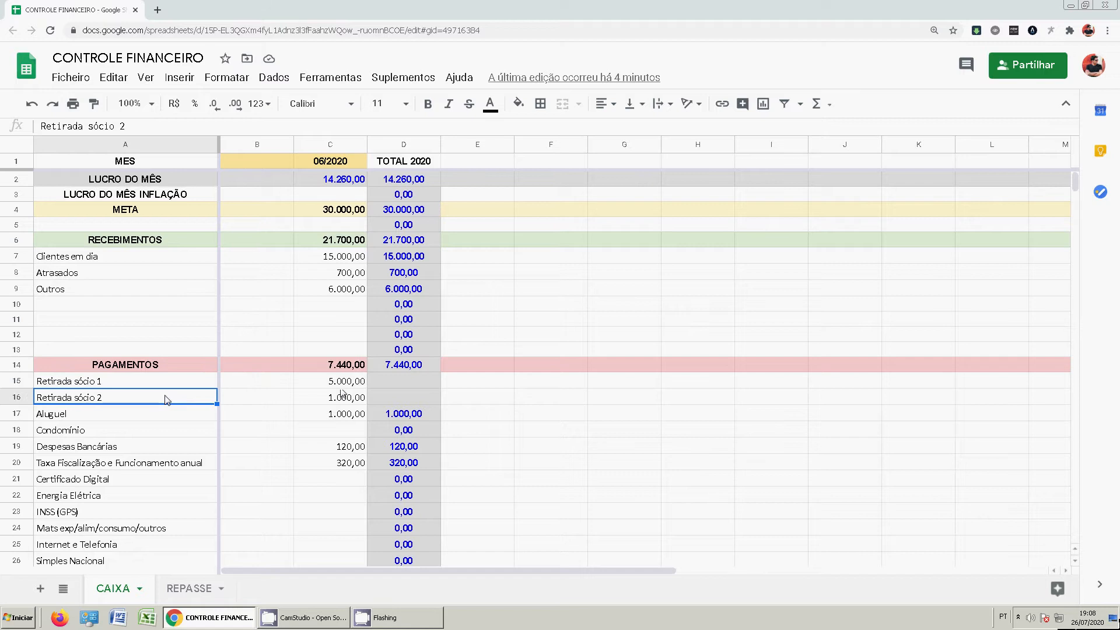
click(173, 384)
click(349, 399)
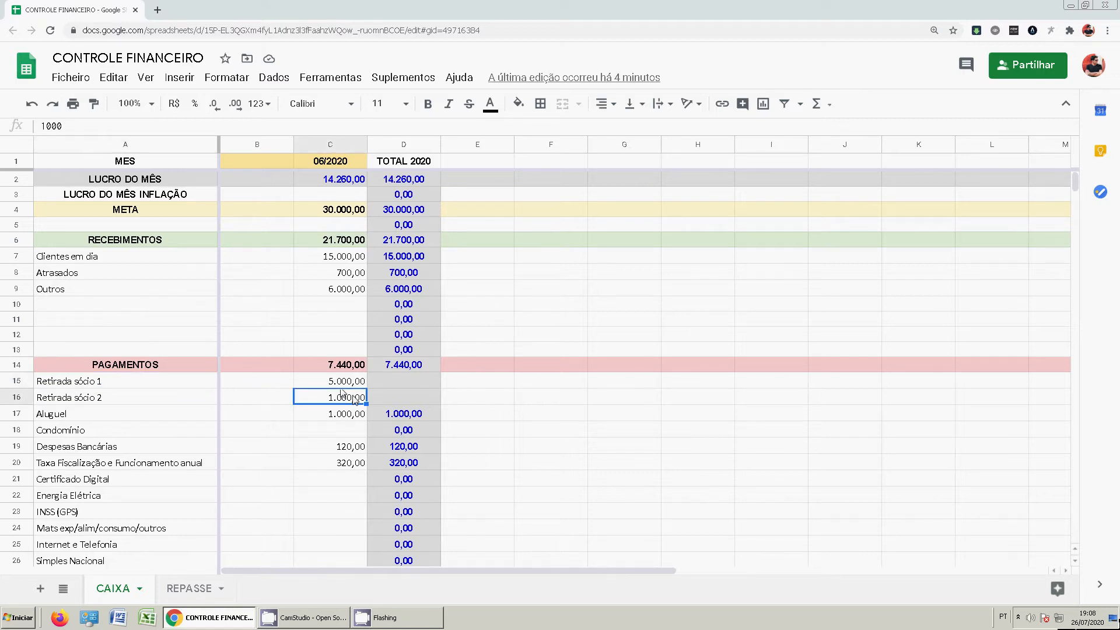
Enter 14260 as the 06/2020 value for LUCRO DO MÊS INFLAÇÃO
click(339, 186)
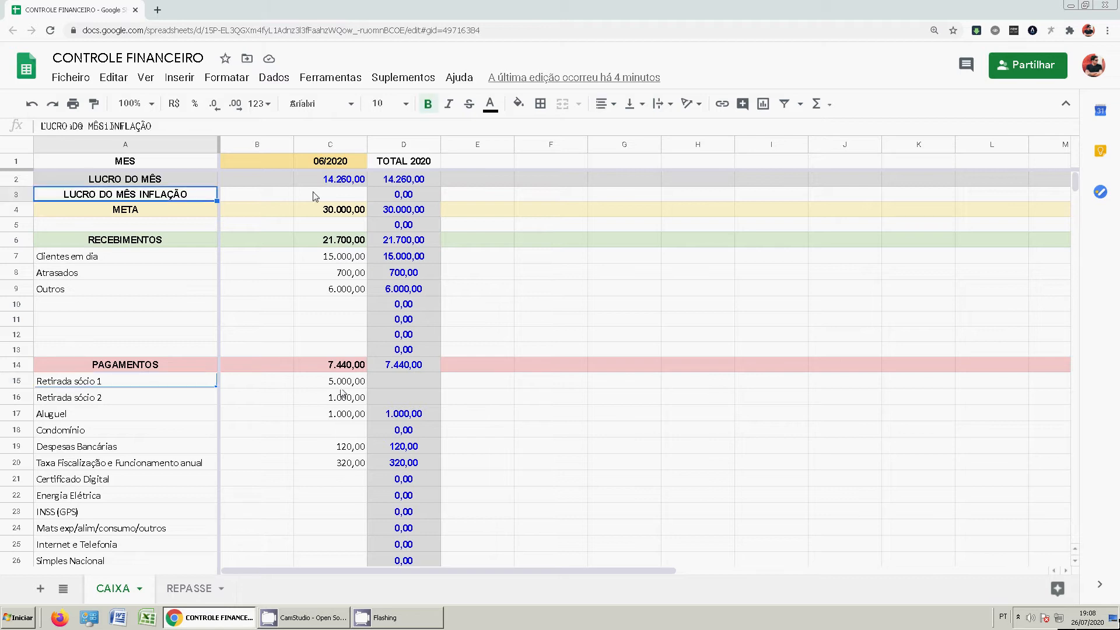
click(315, 196)
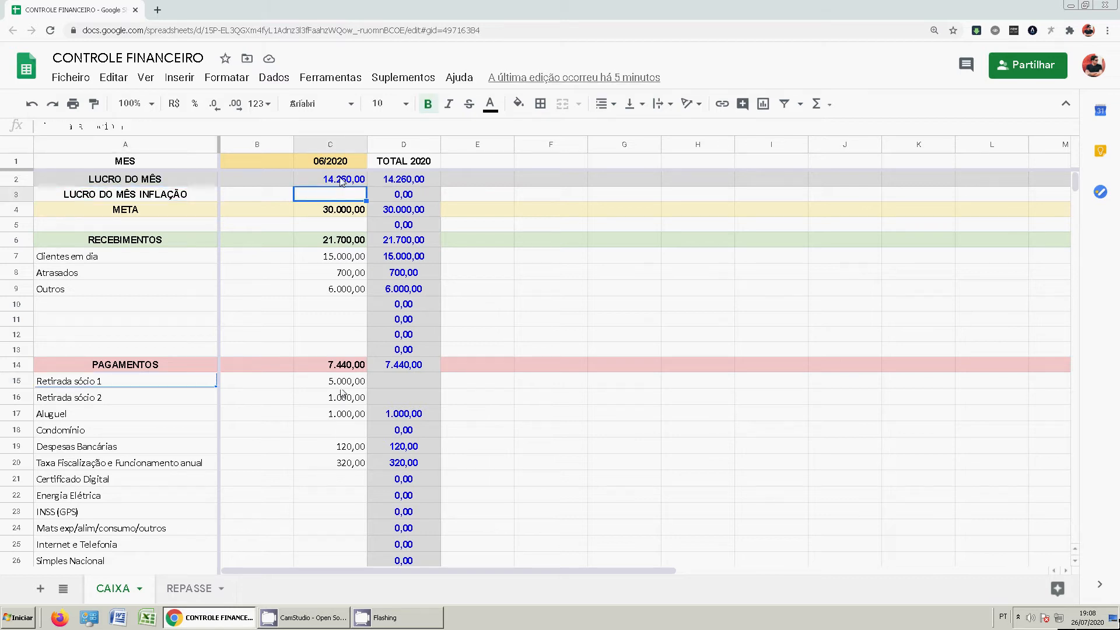
text(14.26)
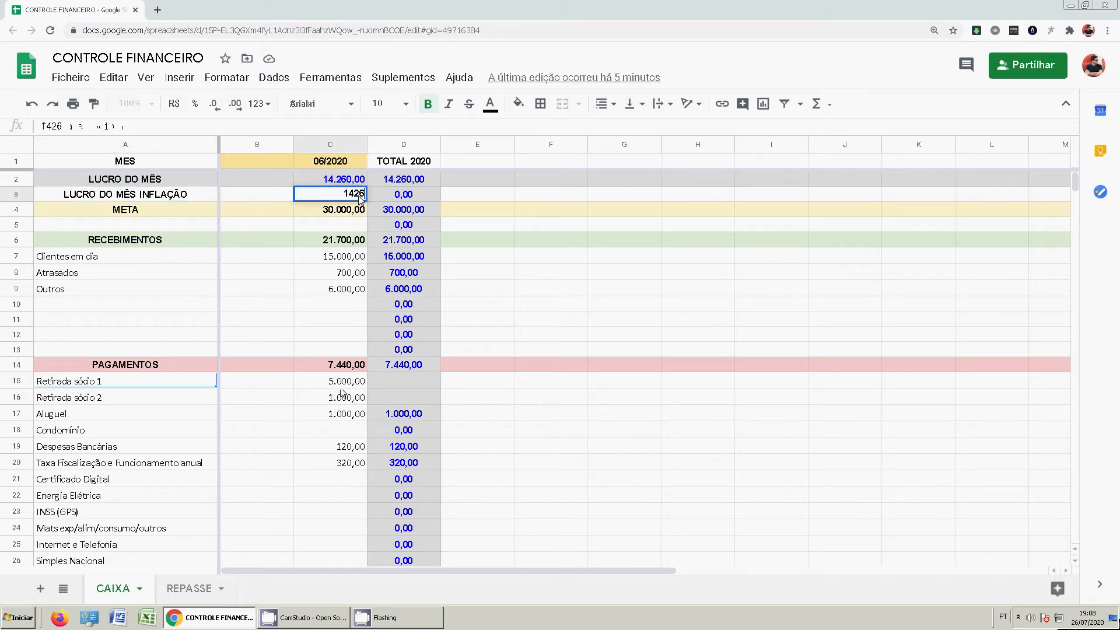
text(0)
key(Return)
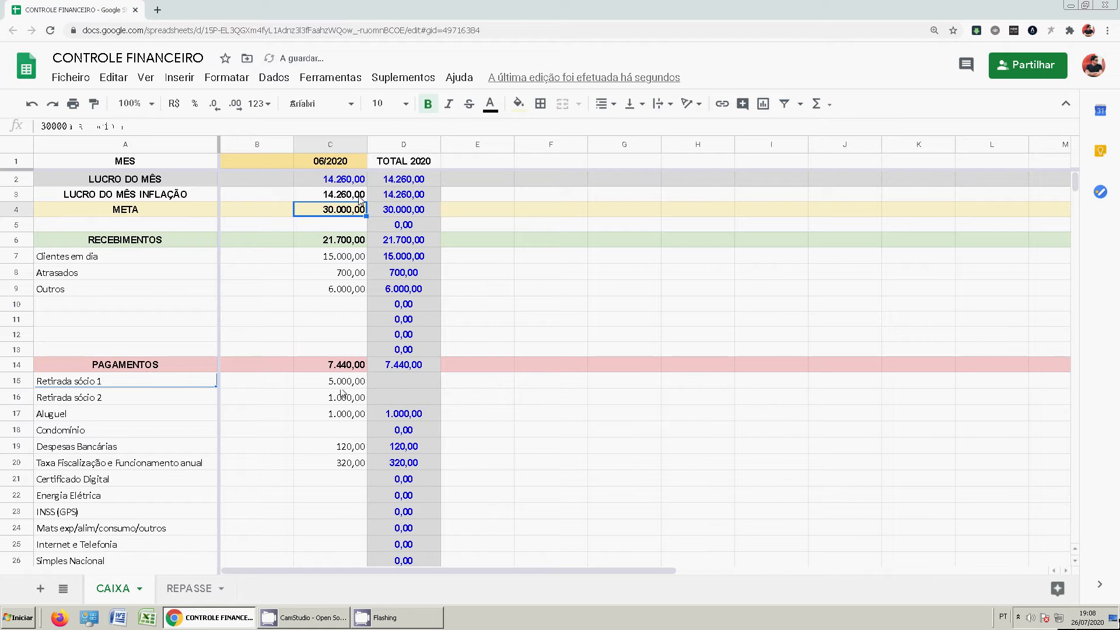
Review the 06/2020 month heading and the LUCRO DO MÊS INFLAÇÃO amount beneath it
click(360, 199)
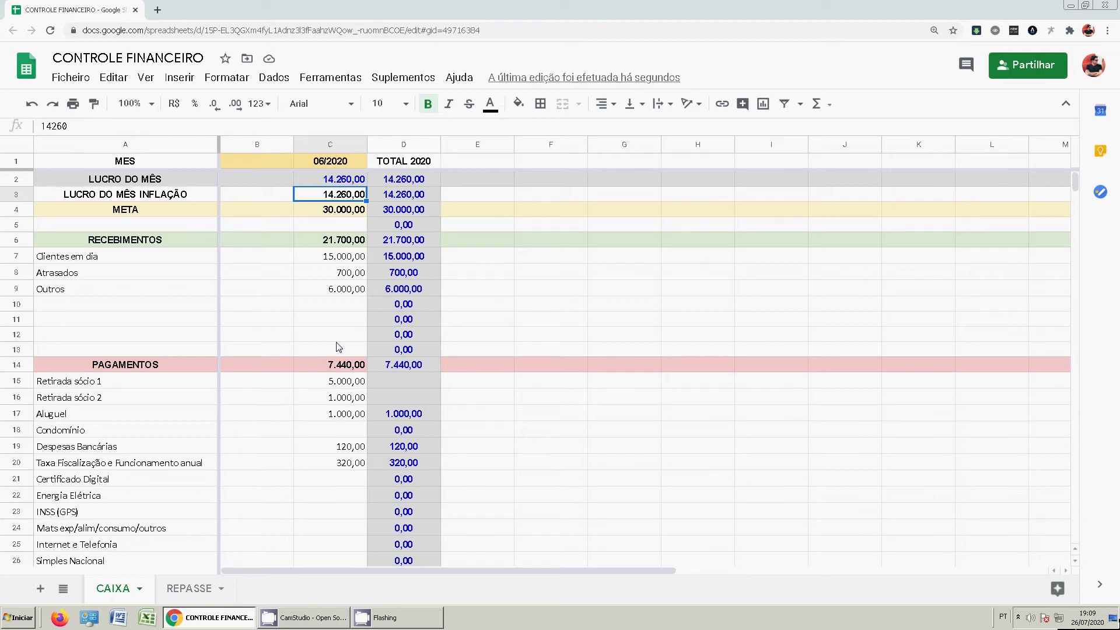
click(335, 162)
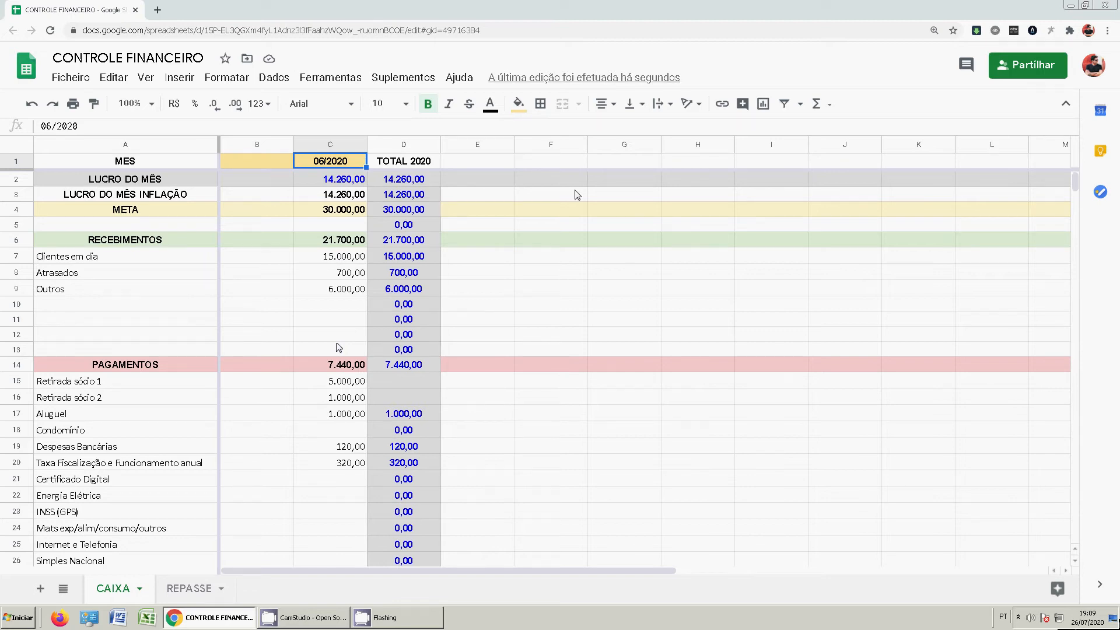
click(331, 198)
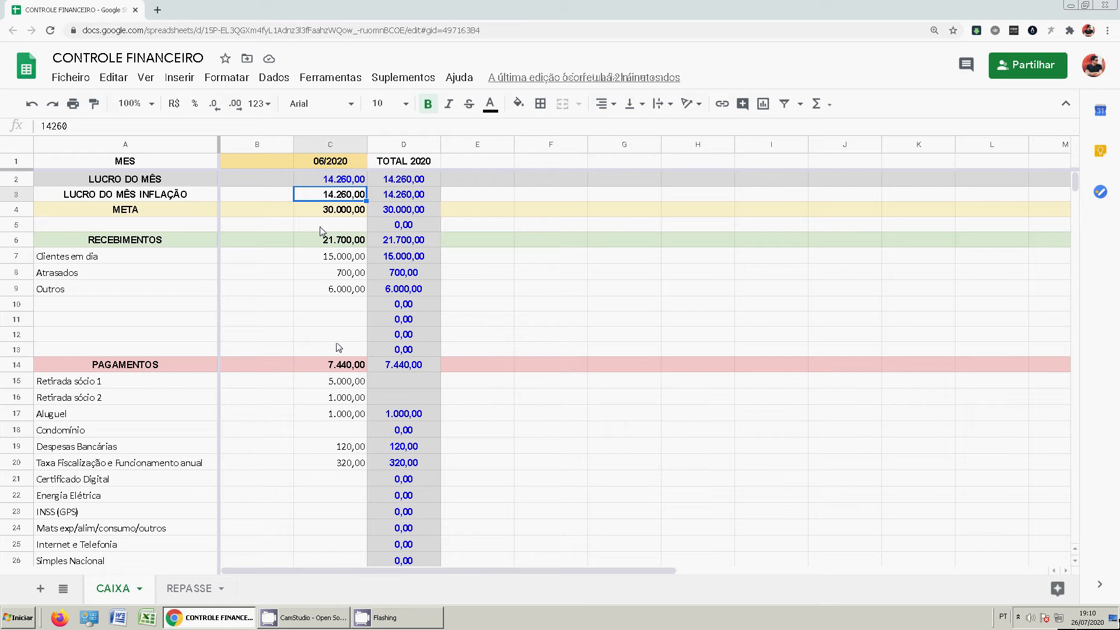
click(281, 199)
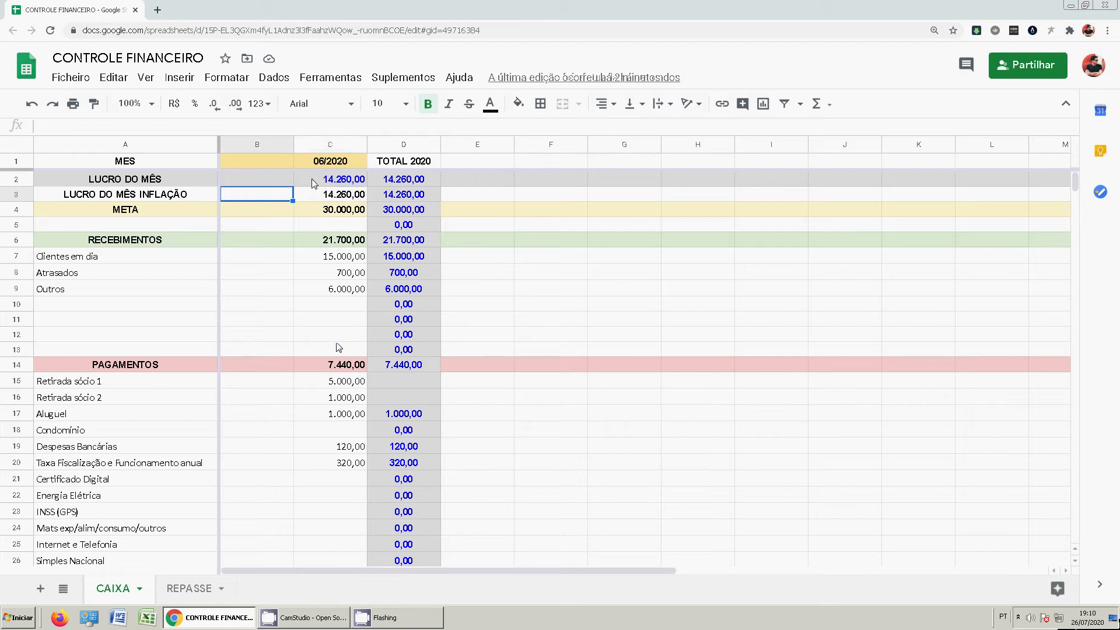
click(342, 198)
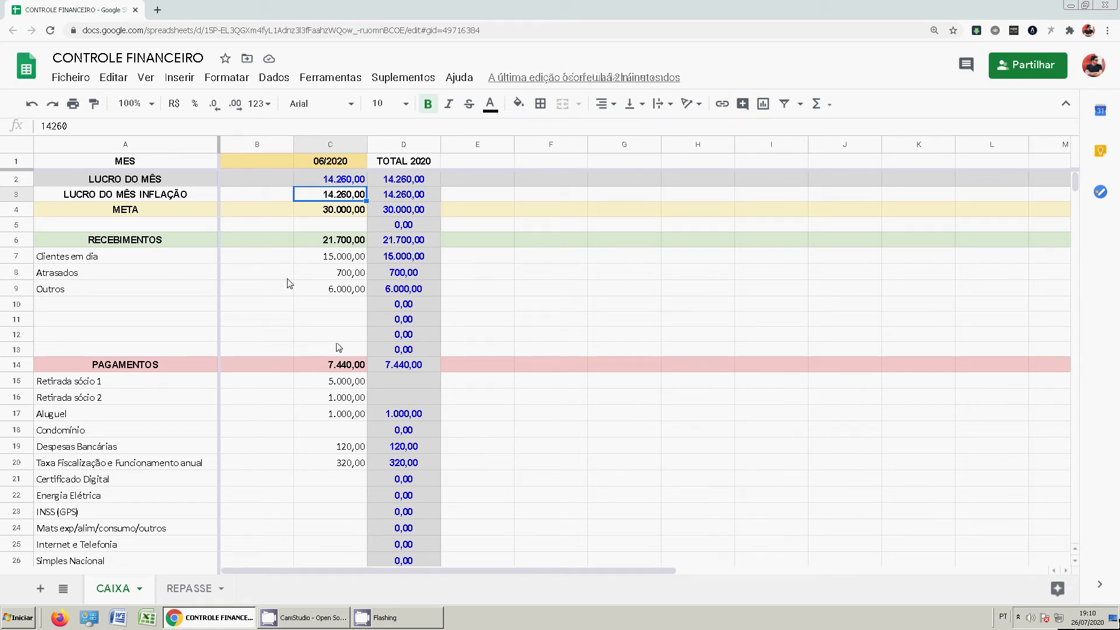
Compare the 06/2020 META amount with the RECEBIMENTOS total
key(Down)
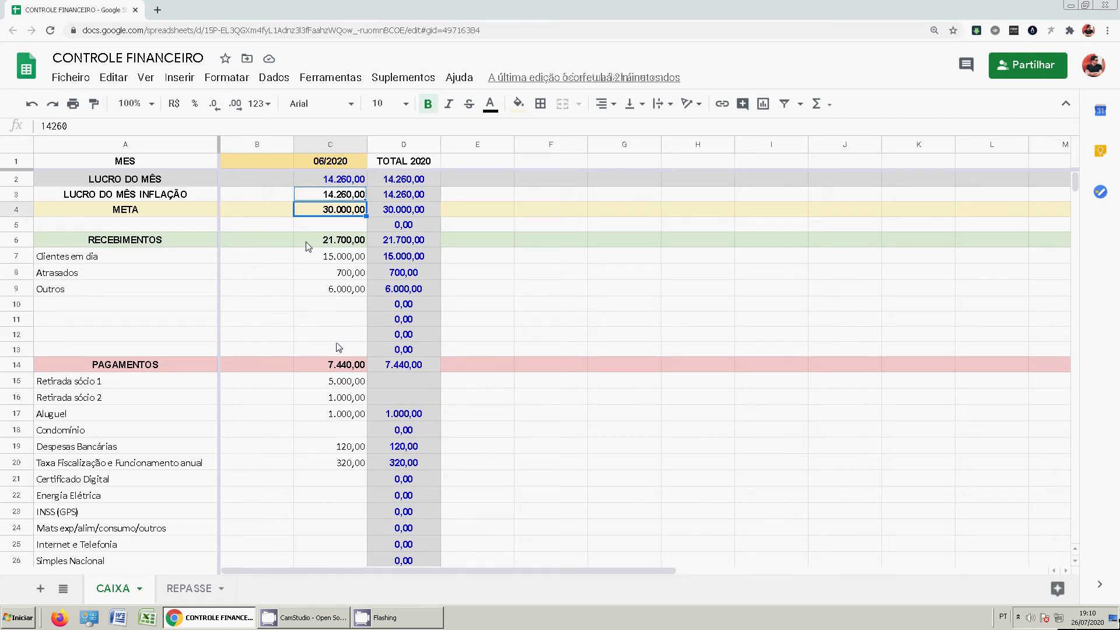
click(320, 244)
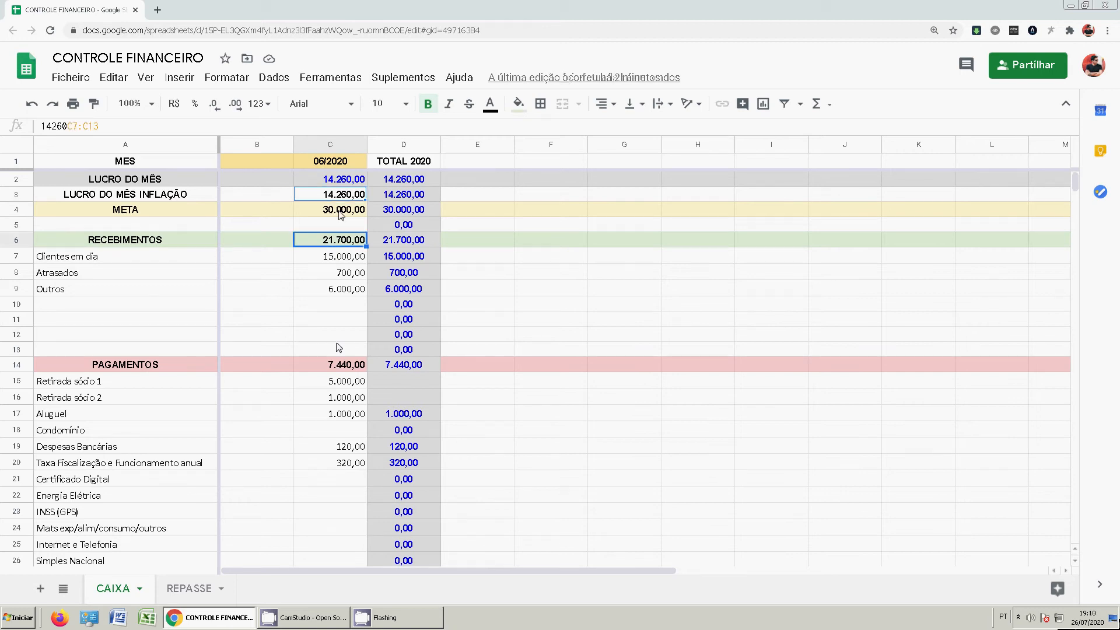
click(341, 214)
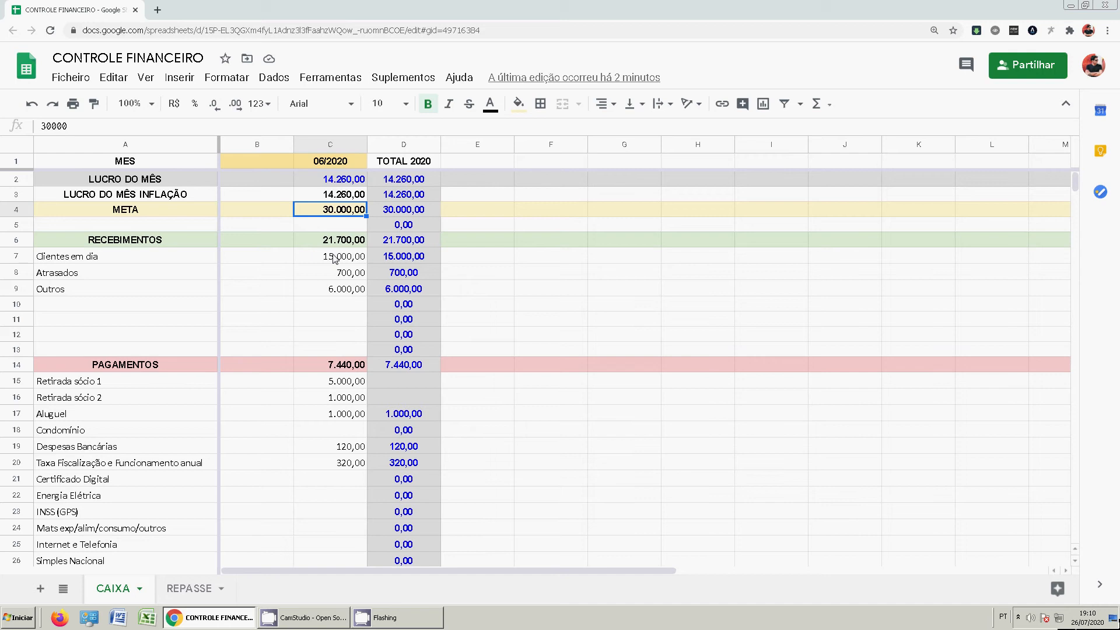
Label the blank row between META and RECEBIMENTOS as FATURAMENTO, and return to the 06/2020 META amount
click(191, 226)
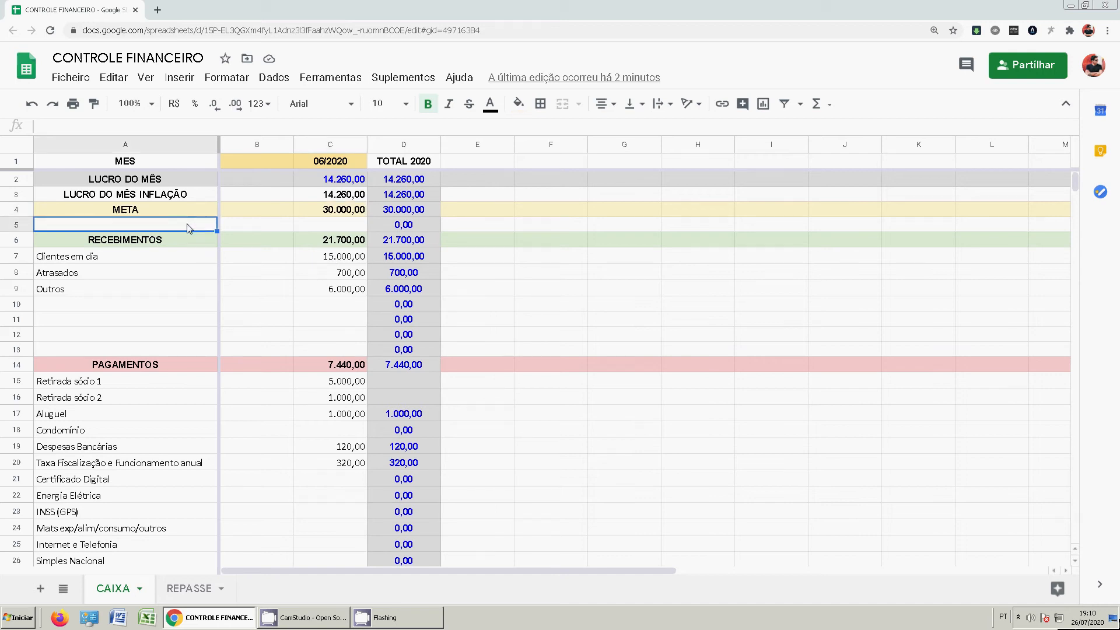
click(333, 210)
click(190, 227)
text(F)
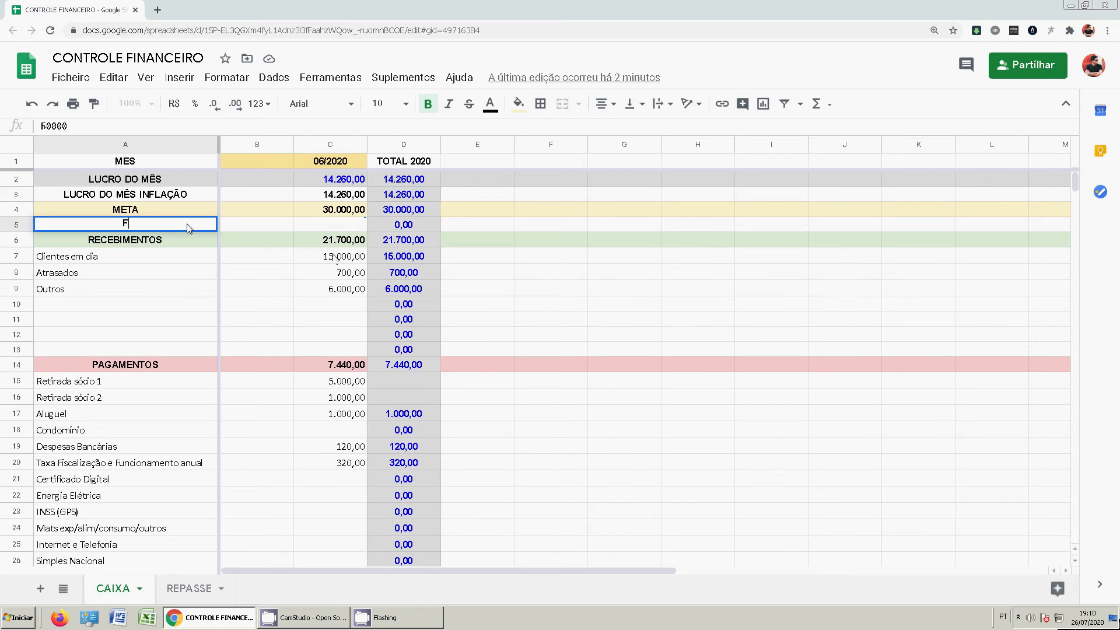
text(ATURAMENTO)
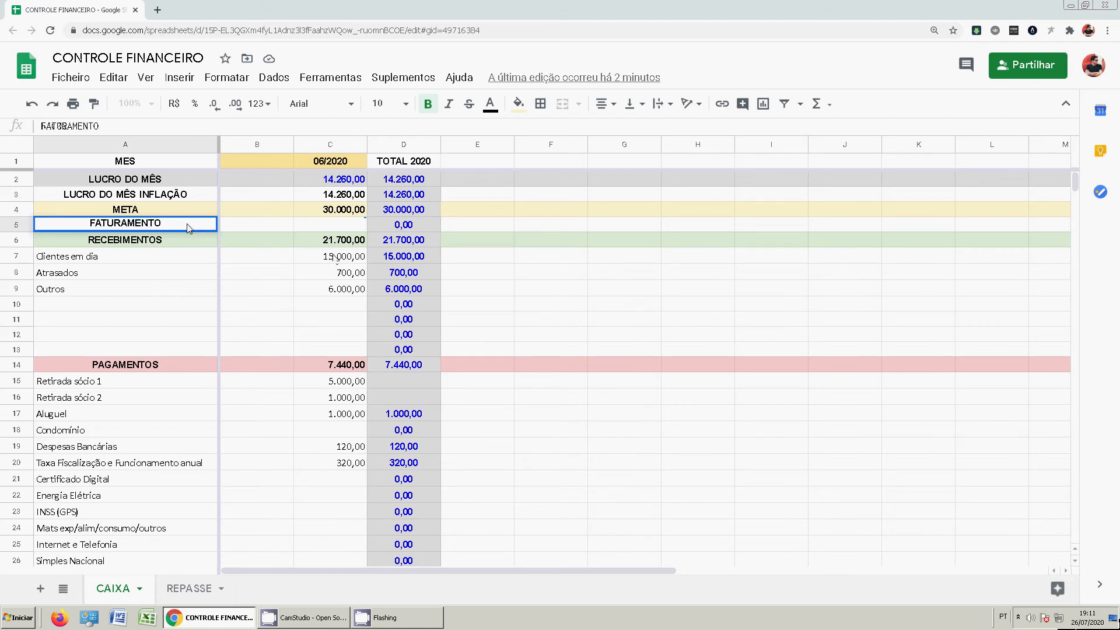
key(Return)
click(330, 211)
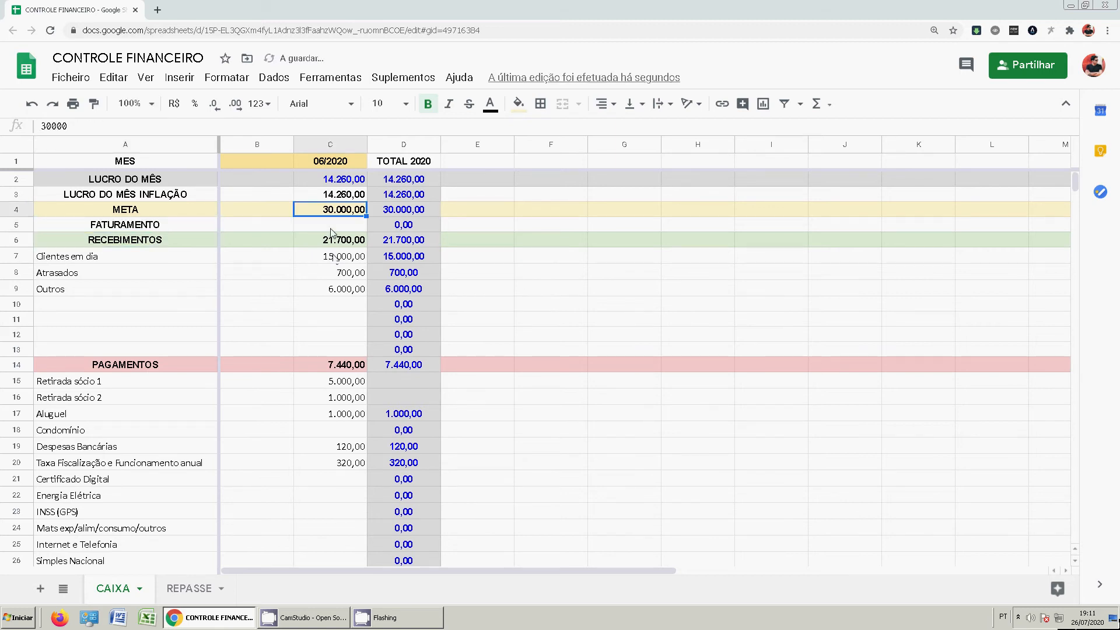
Enter 21.000 as the 06/2020 value for FATURAMENTO
click(331, 228)
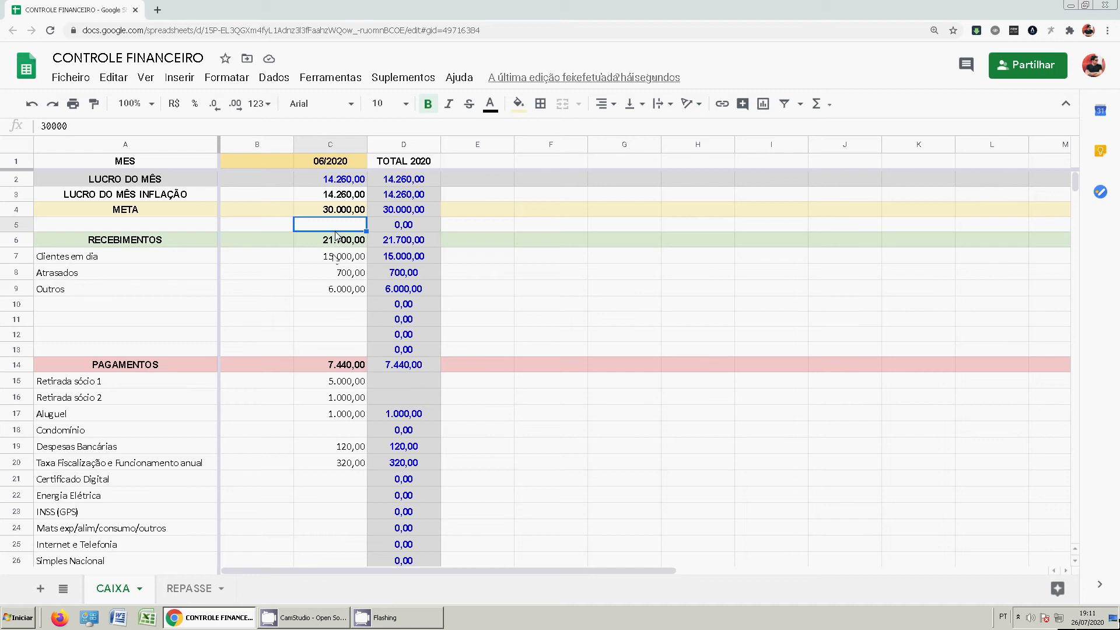
text(21.000)
key(Return)
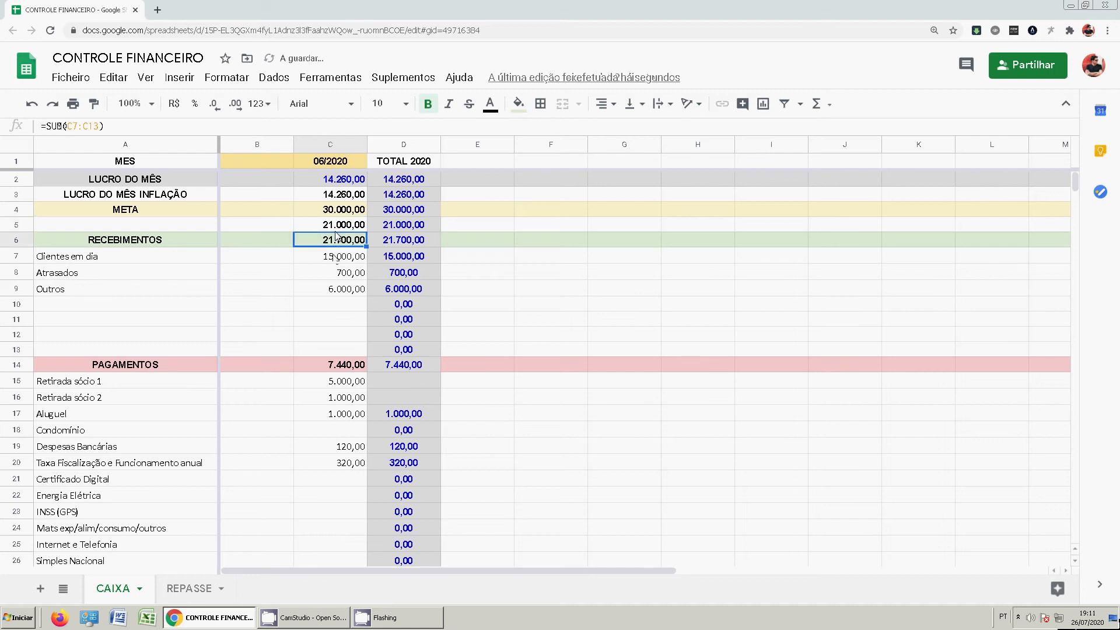
click(312, 215)
click(302, 225)
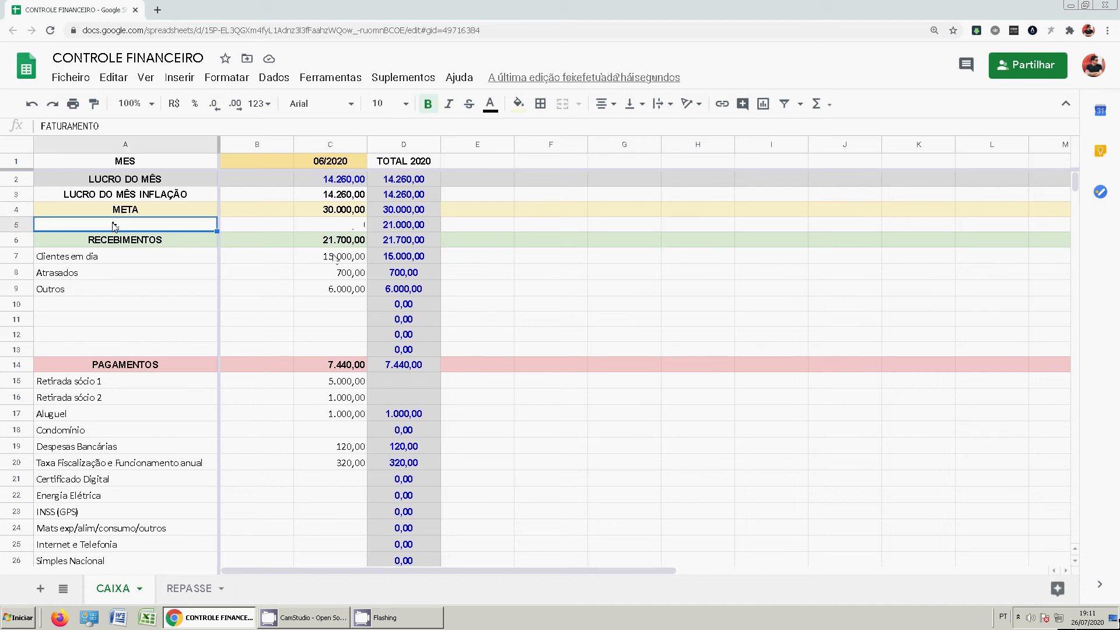
Shade the entire FATURAMENTO row light blue
click(116, 245)
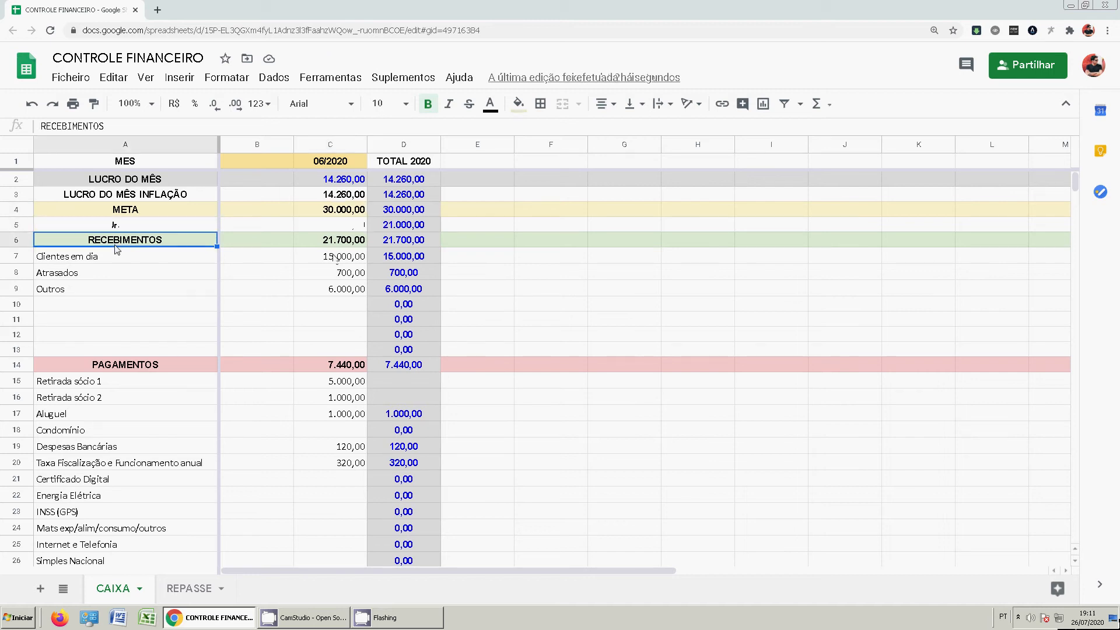
key(Up)
key(Up)
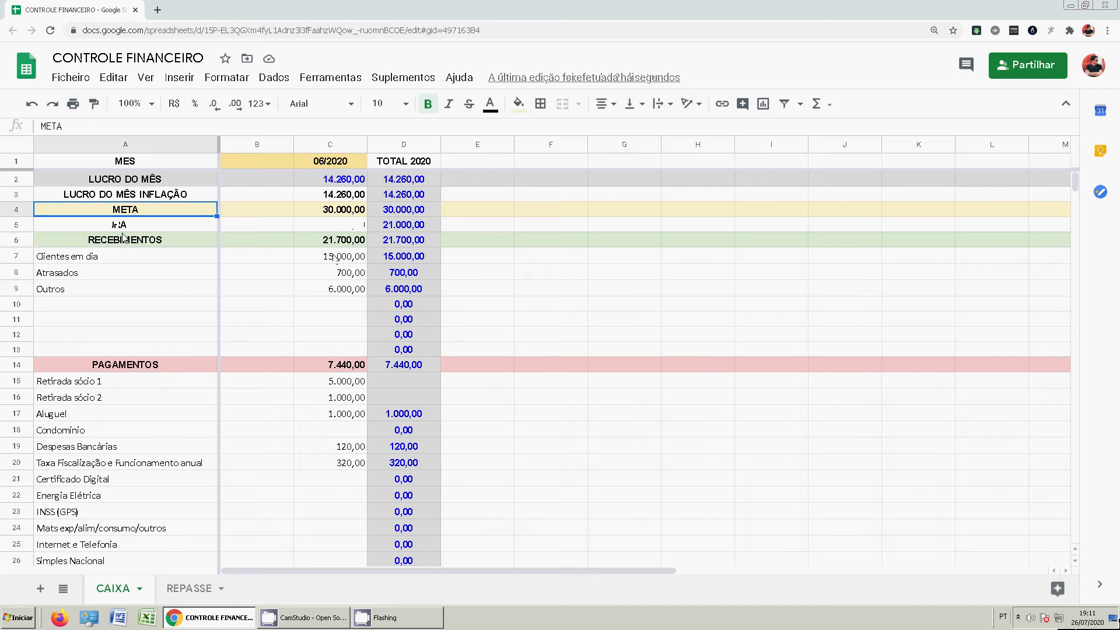
key(Down)
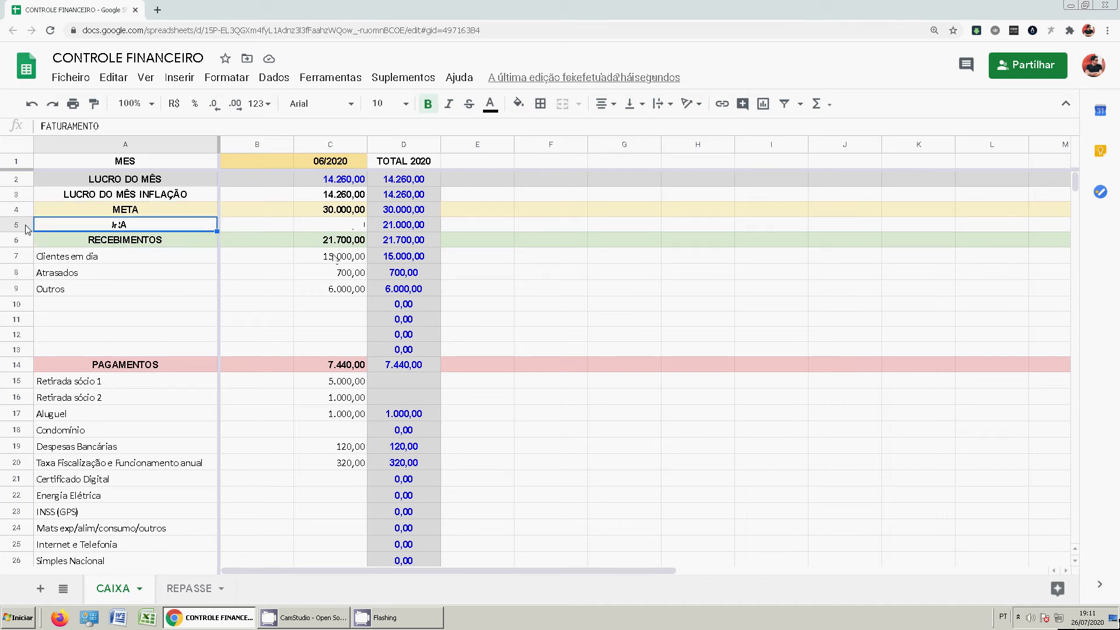
click(17, 225)
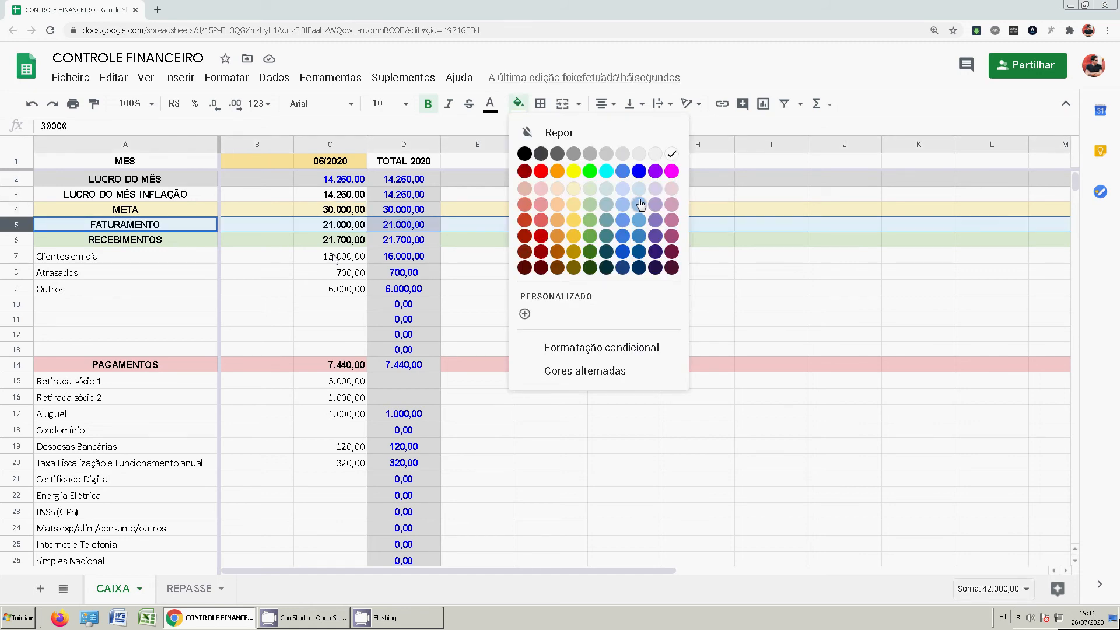
click(625, 223)
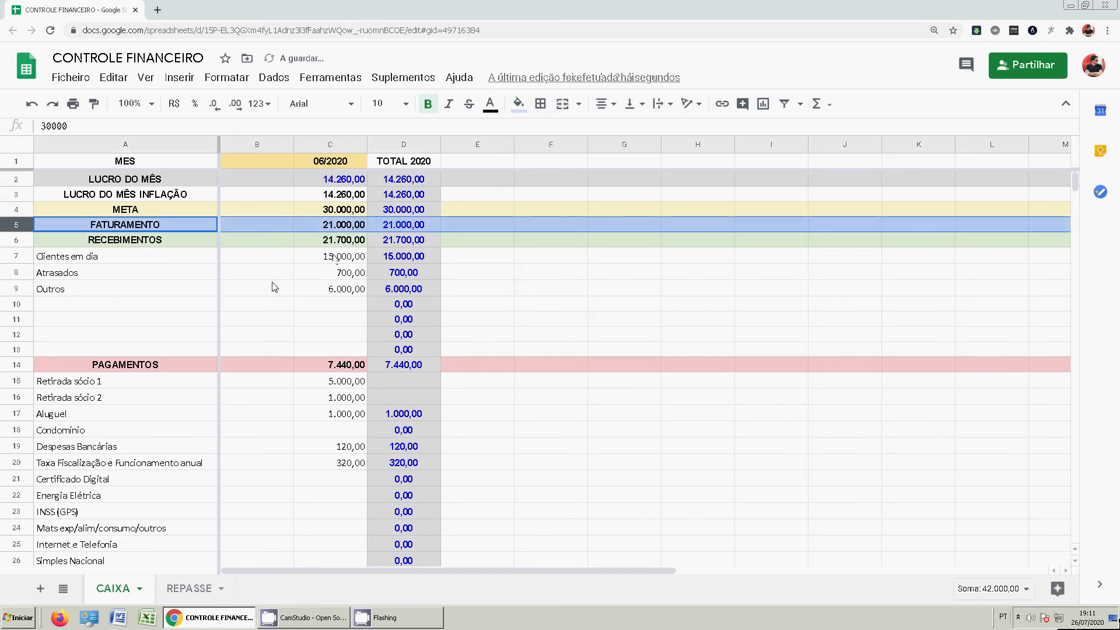
Compare the 06/2020 FATURAMENTO amount with the RECEBIMENTOS total beneath it
click(274, 287)
click(11, 224)
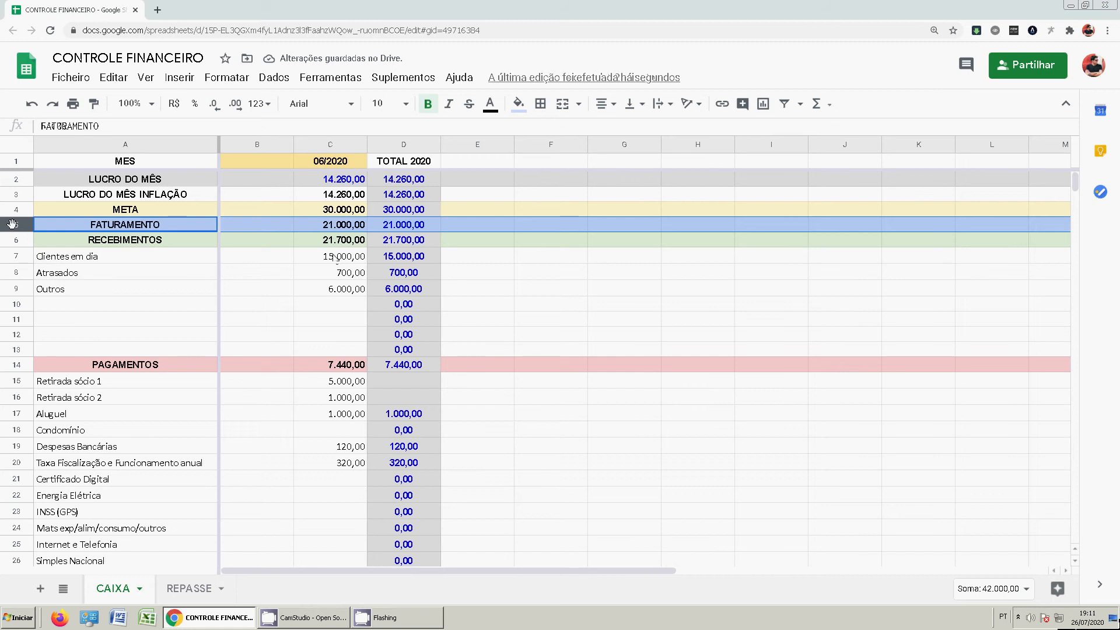
click(320, 225)
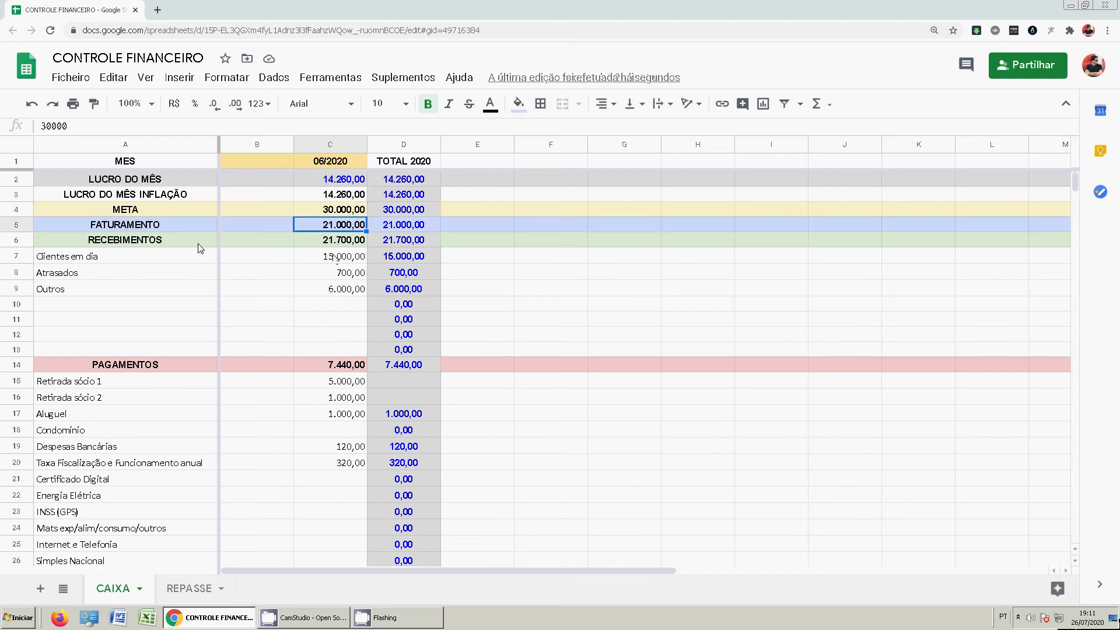
click(321, 244)
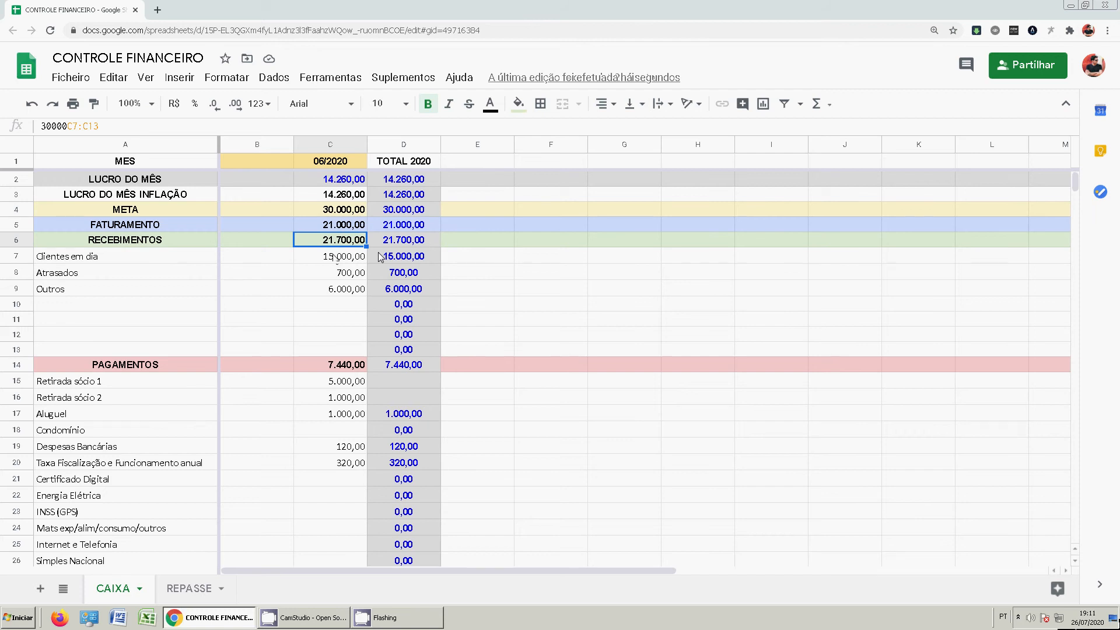
Enter 07/2020 as the month heading of the blank column before 06/2020
click(263, 160)
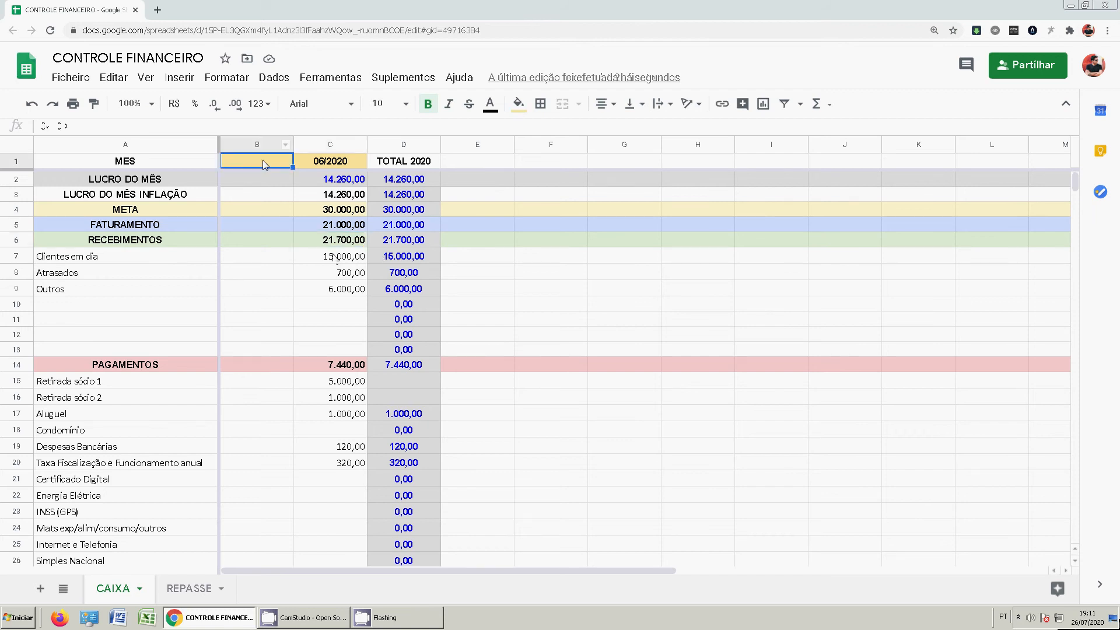
text(07/20020)
key(BackSpace)
key(BackSpace)
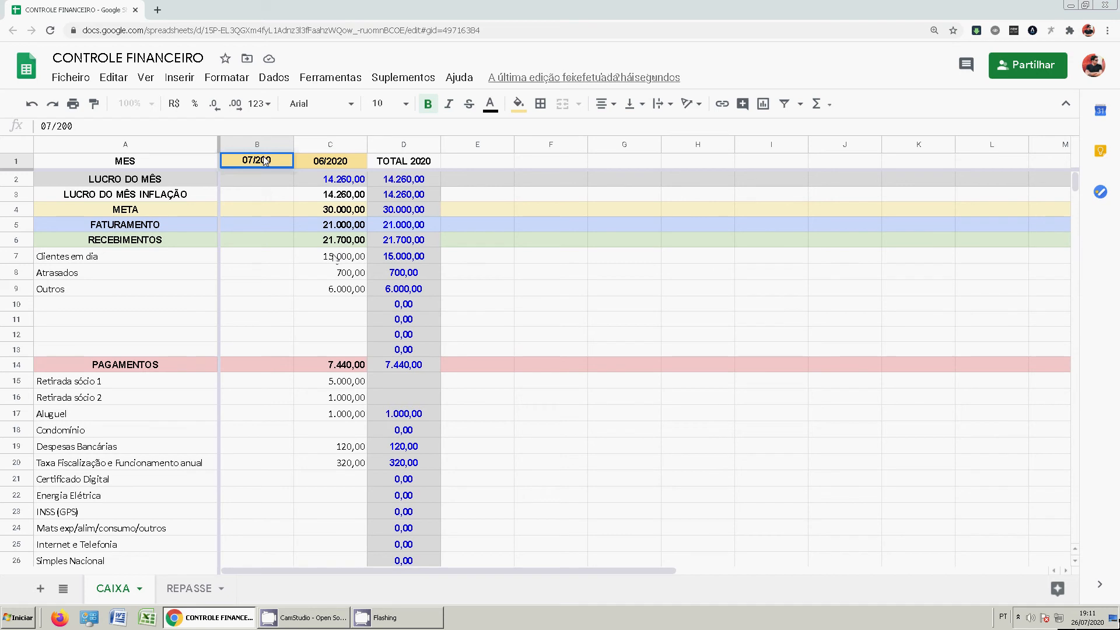
key(BackSpace)
text(20)
key(Return)
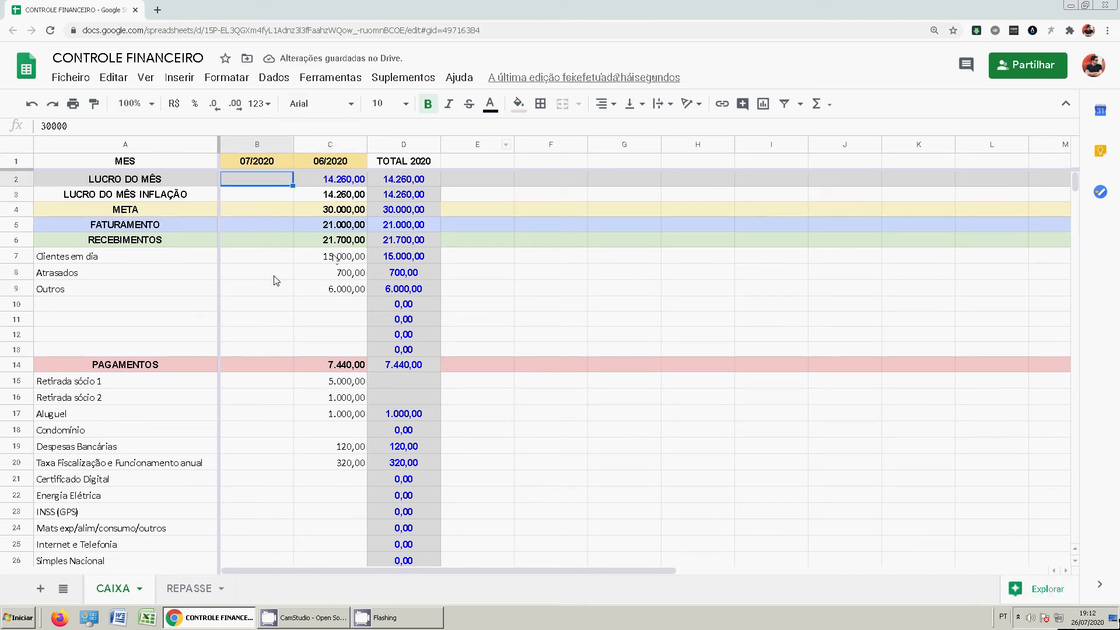
Compare the blank 07/2020 Clientes em dia cell with the 06/2020 receipt amounts and the TOTAL 2020 column
click(287, 259)
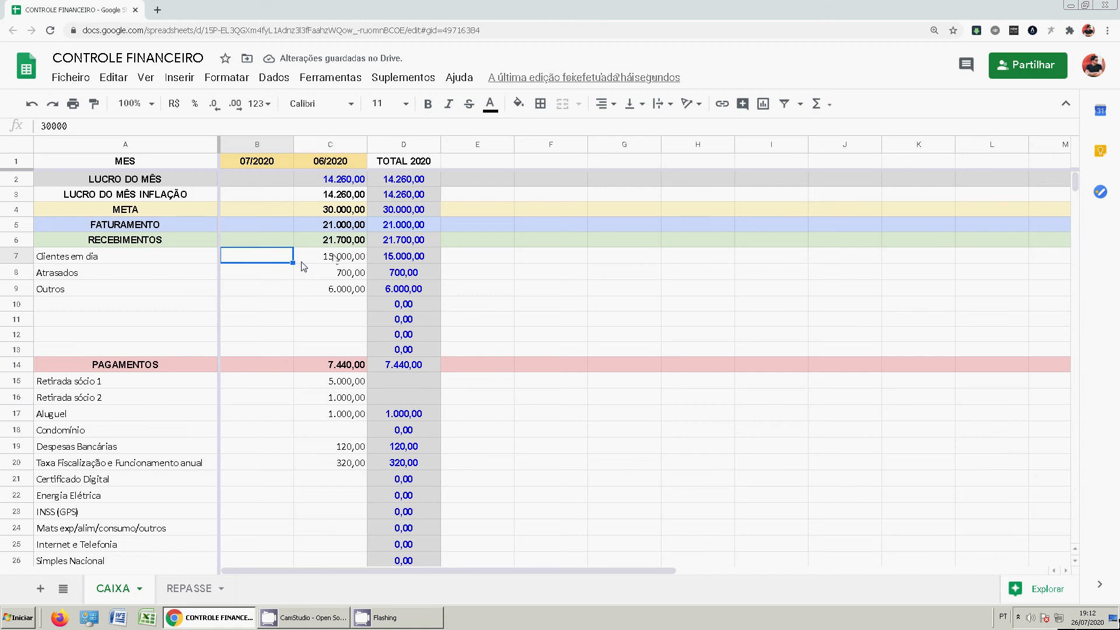
click(309, 263)
click(276, 259)
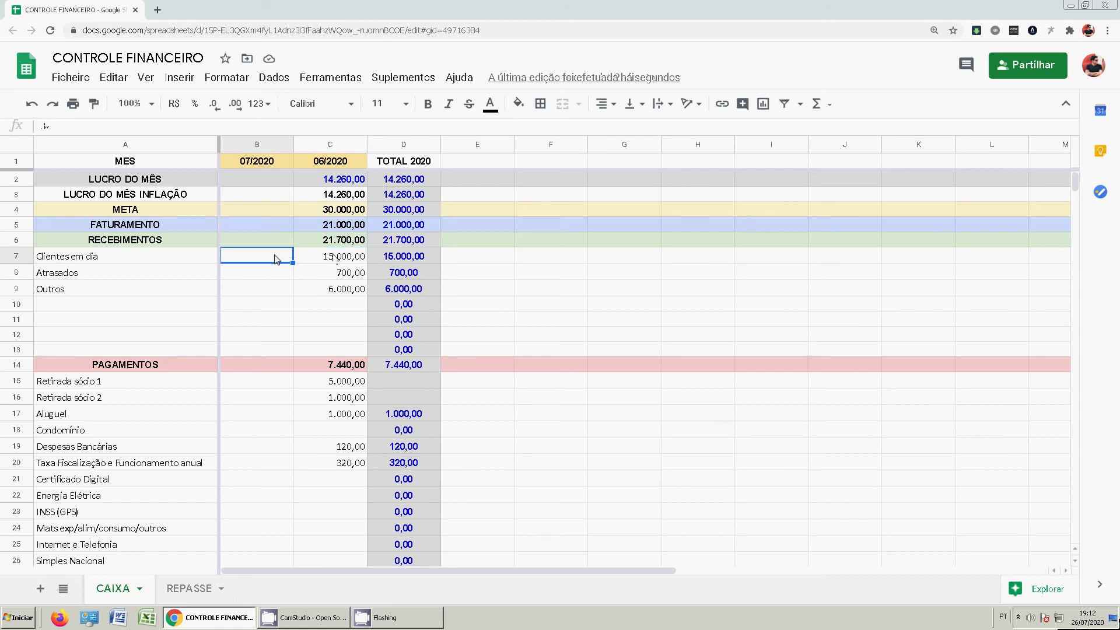
key(Right)
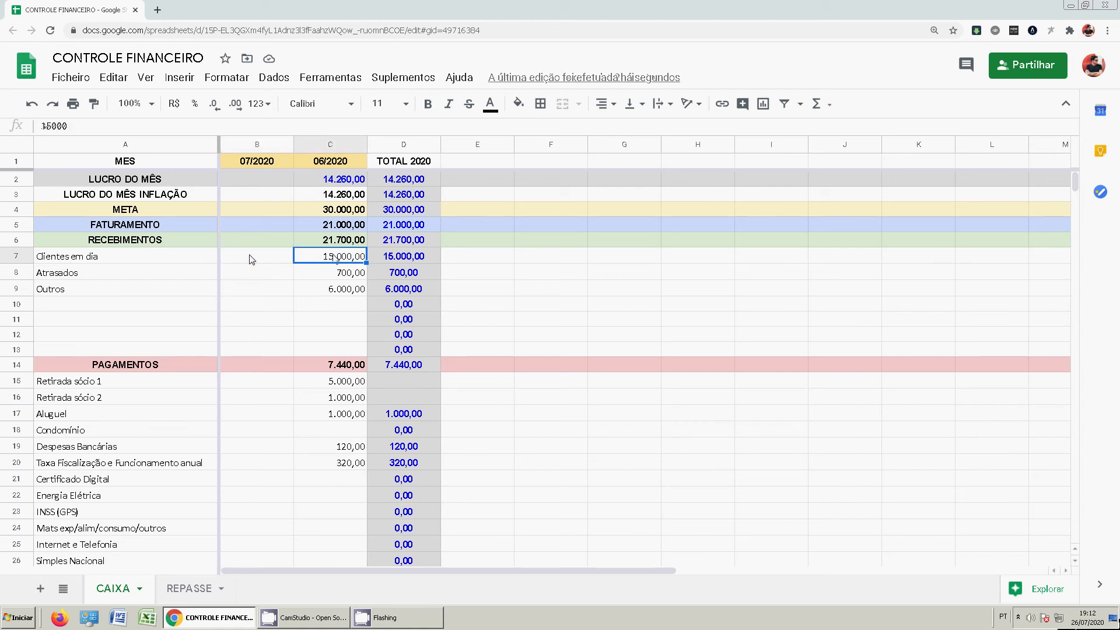
click(252, 259)
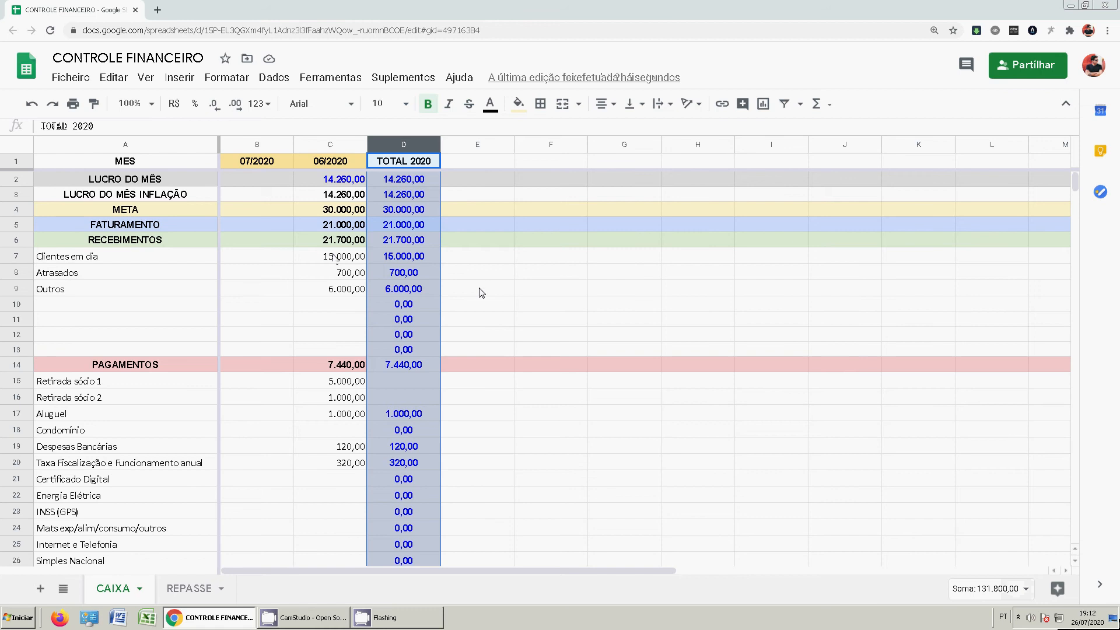
click(300, 277)
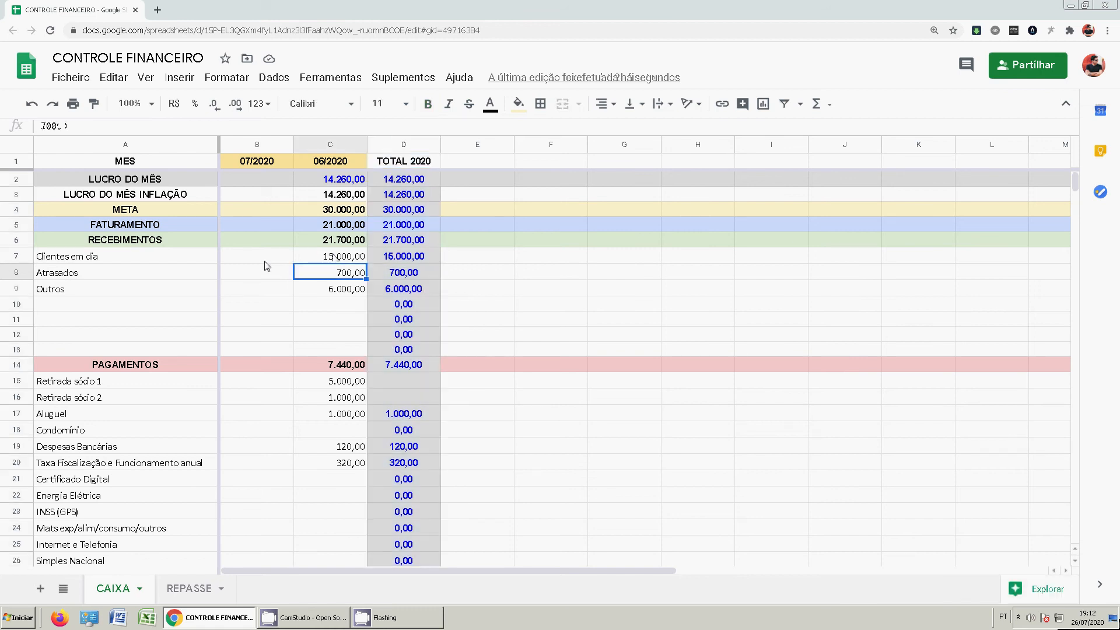
click(265, 260)
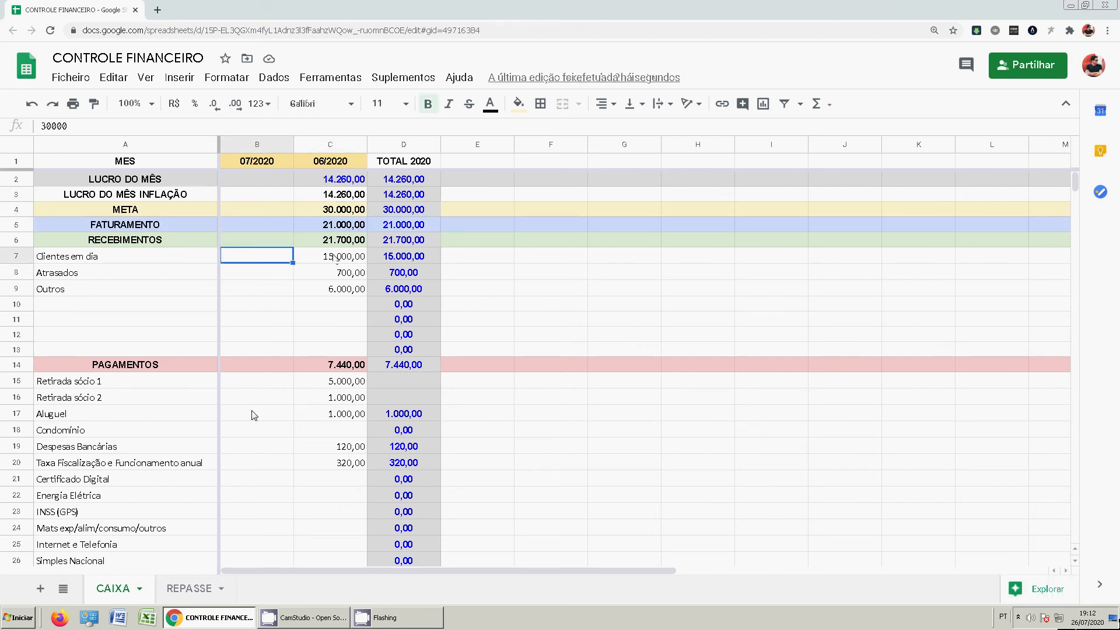
Compare the 07/2020 and 06/2020 month columns, including the 06/2020 Outros receipt
click(295, 145)
click(256, 145)
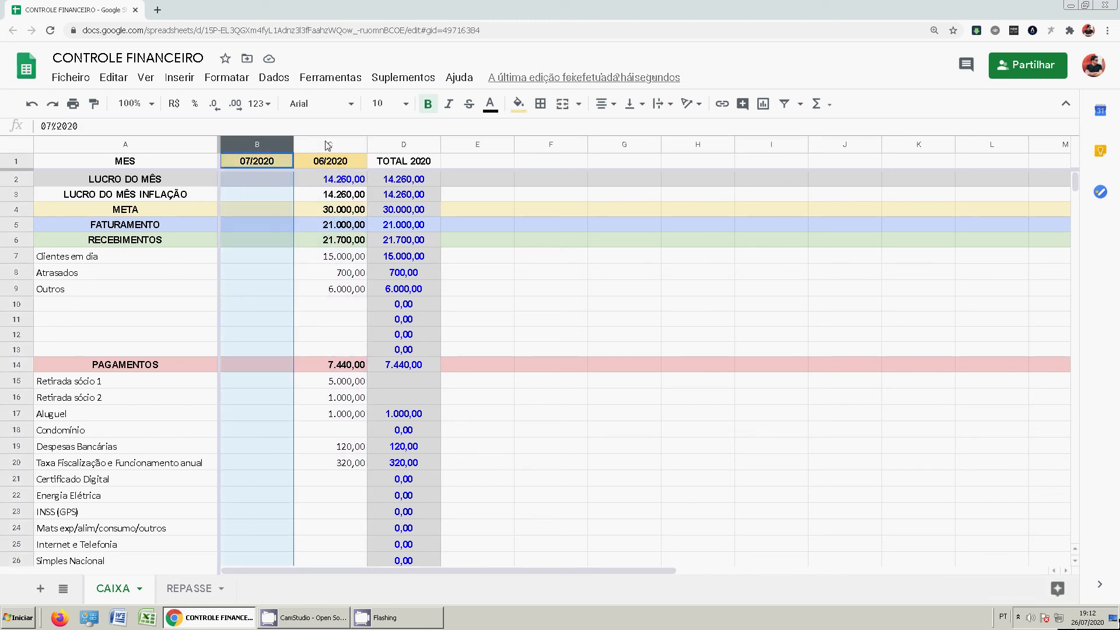
click(327, 146)
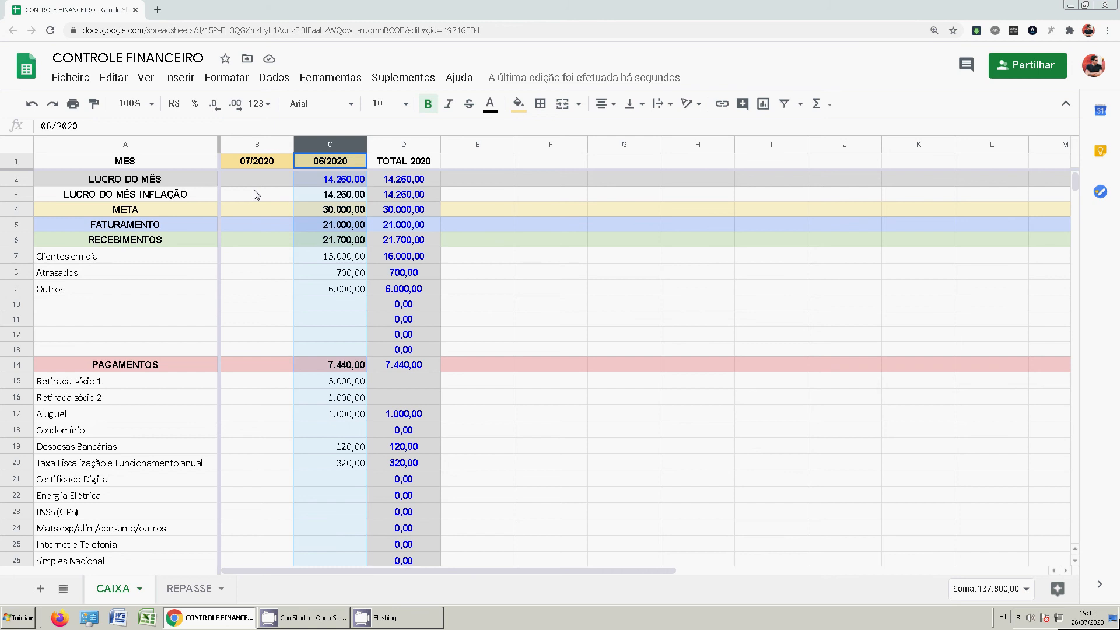
click(256, 144)
click(321, 146)
click(326, 293)
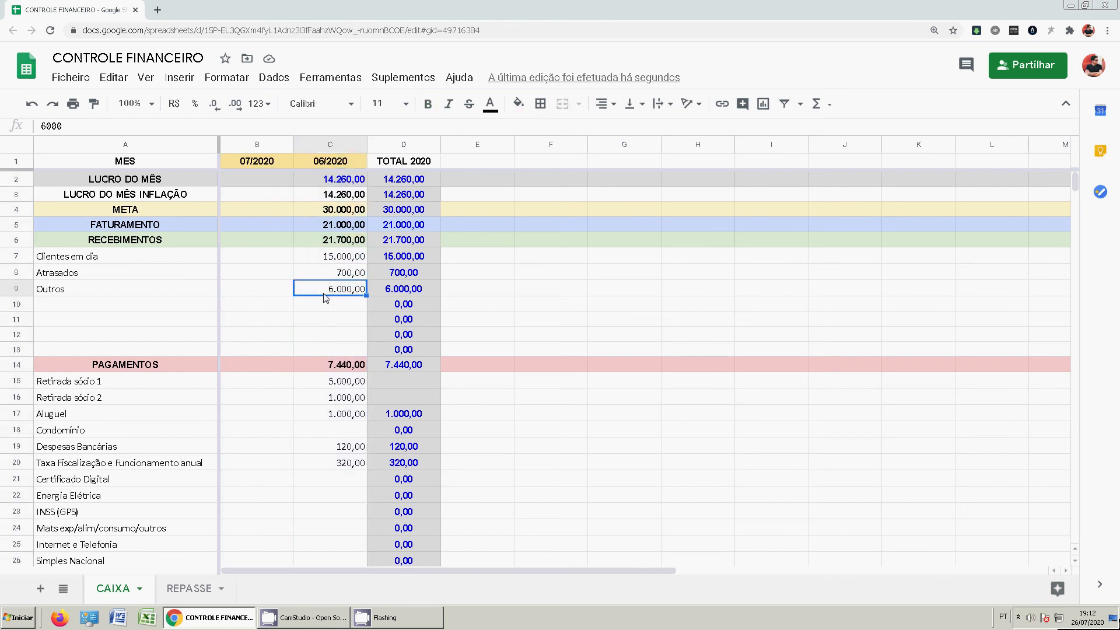
click(312, 148)
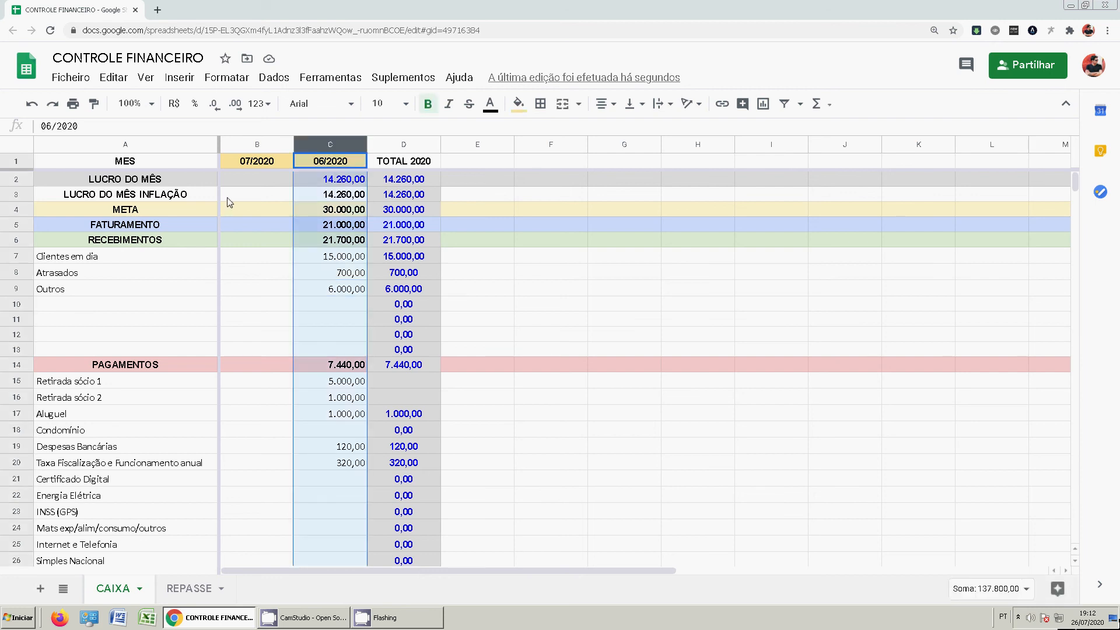
click(267, 145)
click(312, 146)
click(286, 148)
click(326, 150)
Compare the TOTAL 2020 column with the 06/2020 month column
click(403, 147)
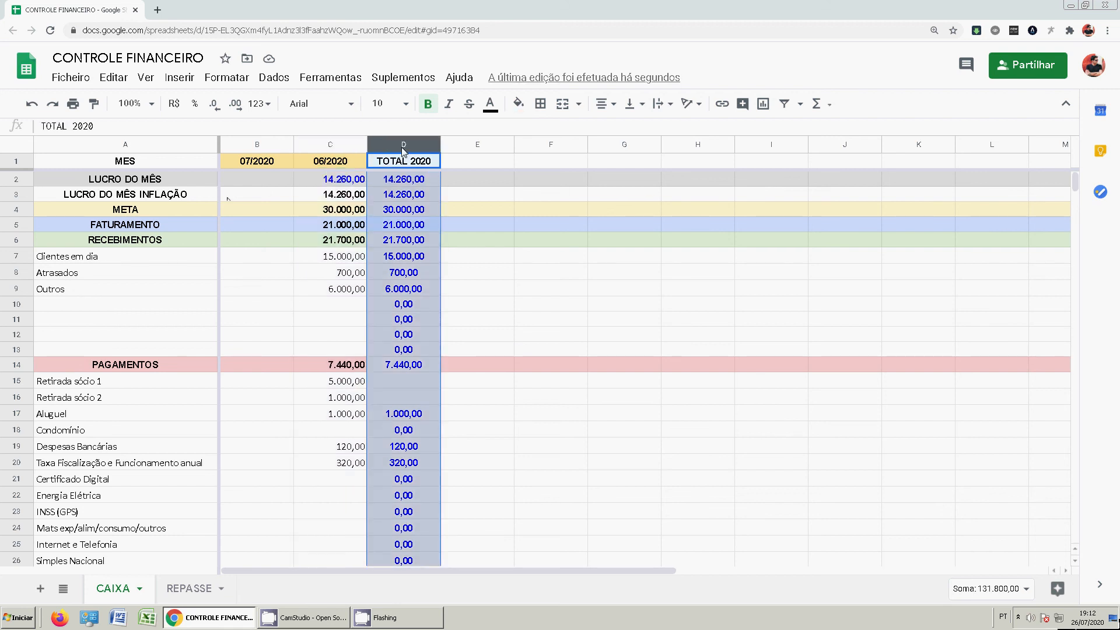
click(330, 145)
click(404, 147)
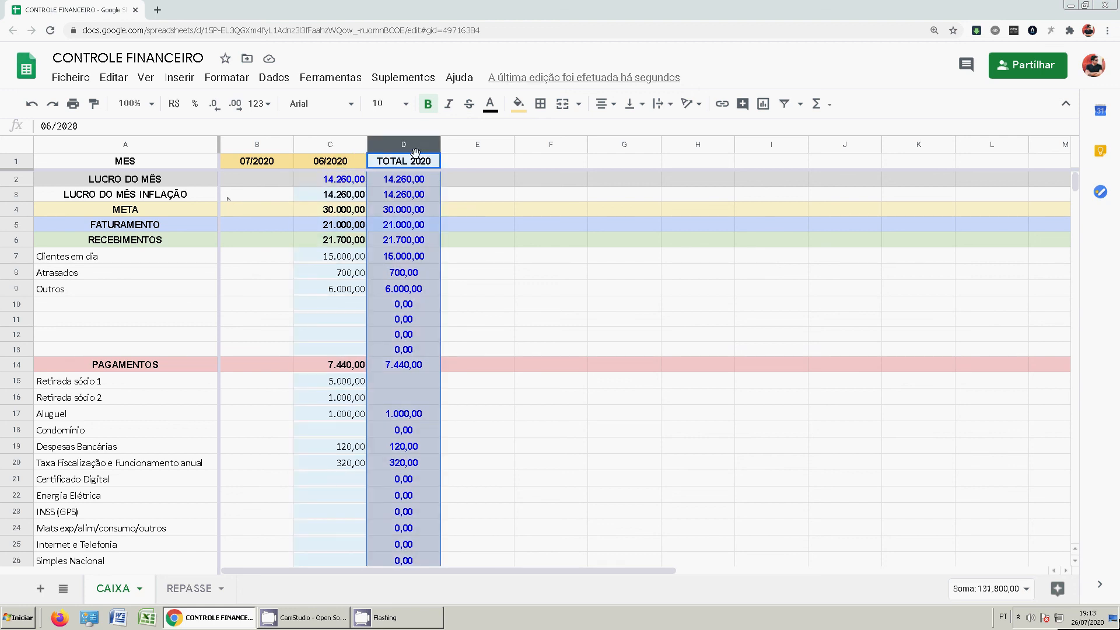
click(316, 145)
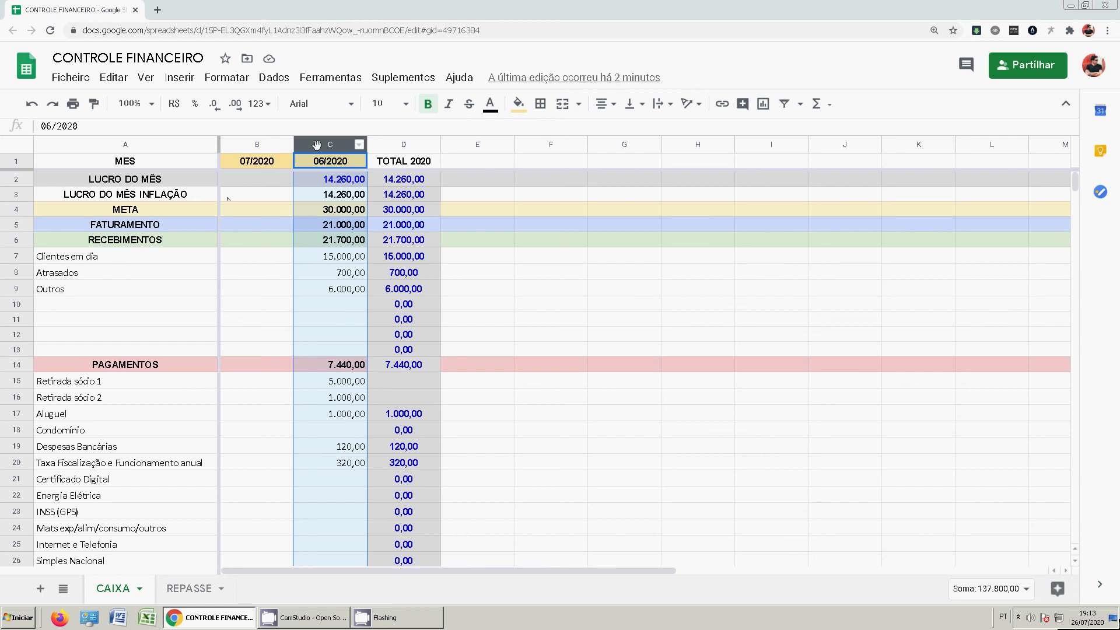
click(328, 275)
click(349, 310)
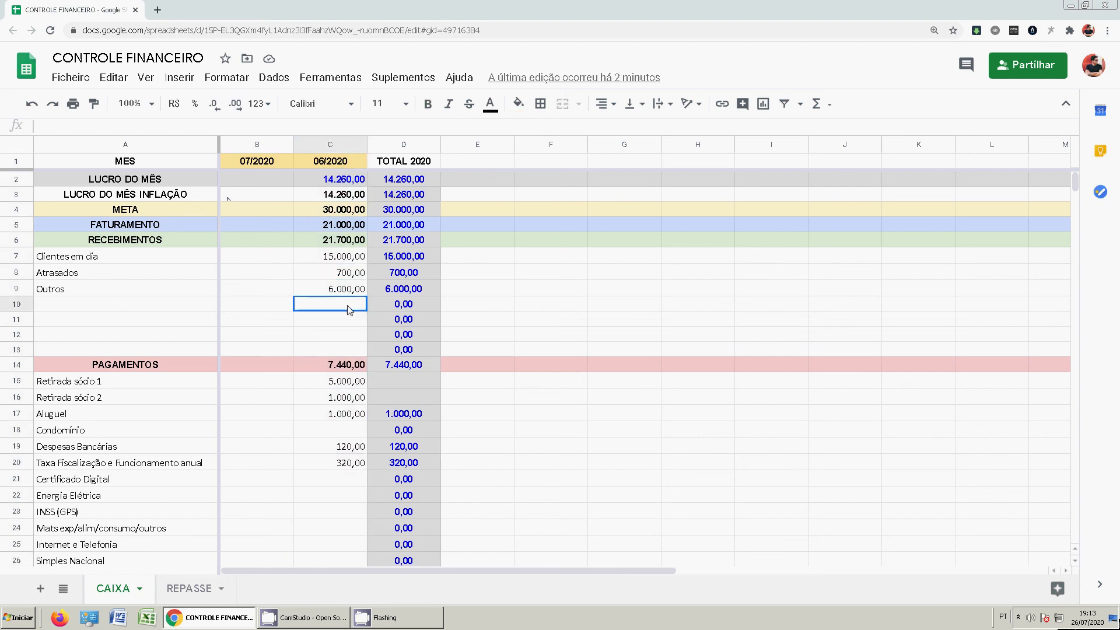
click(506, 279)
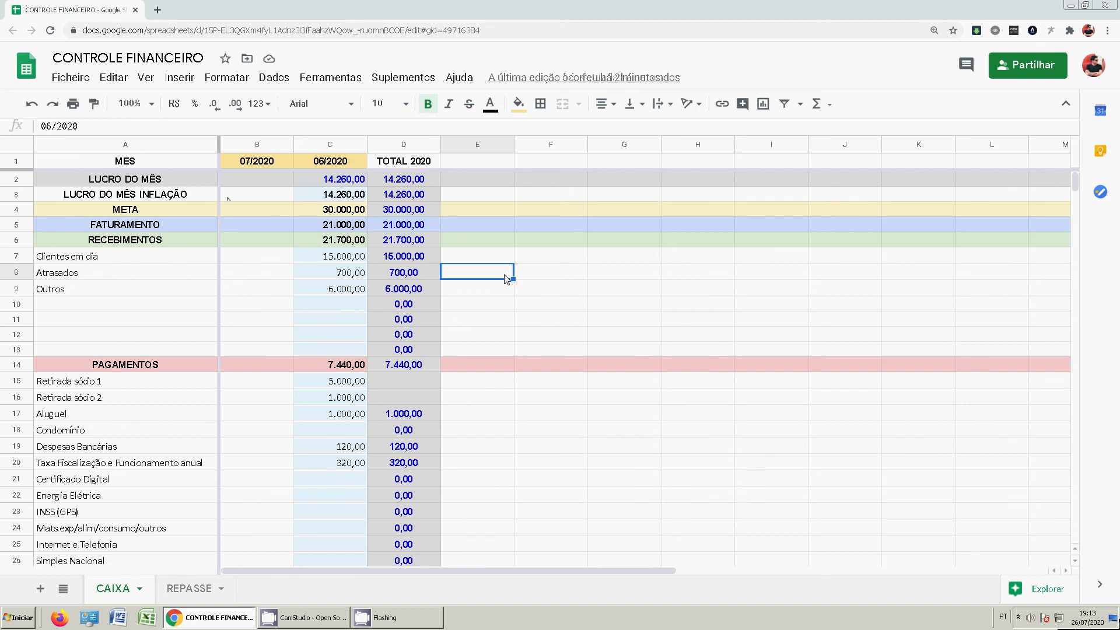
click(504, 289)
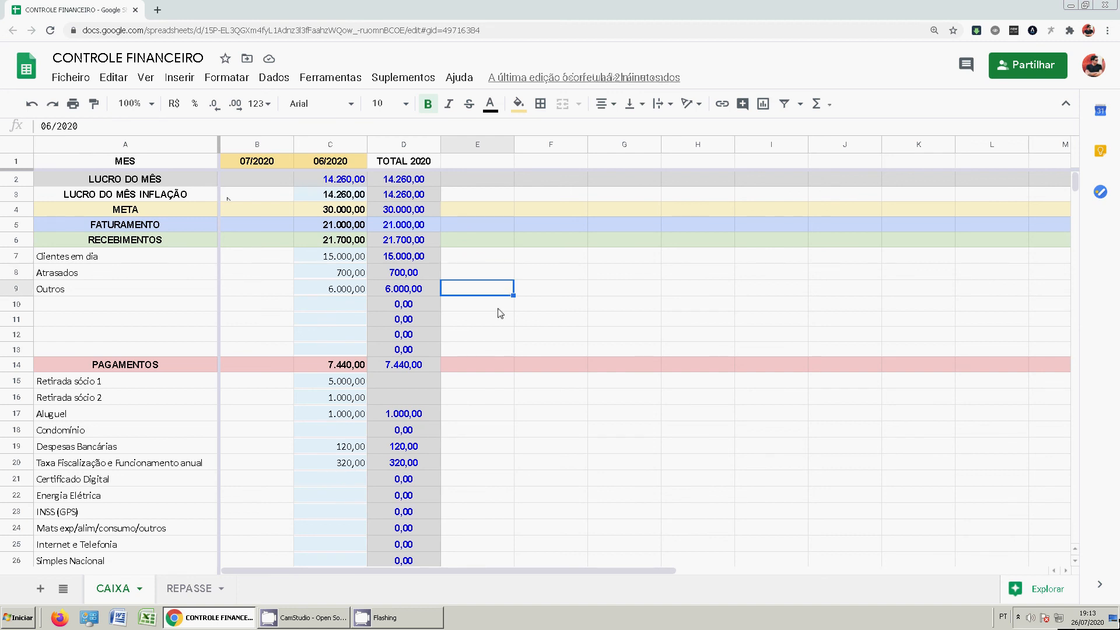
click(499, 308)
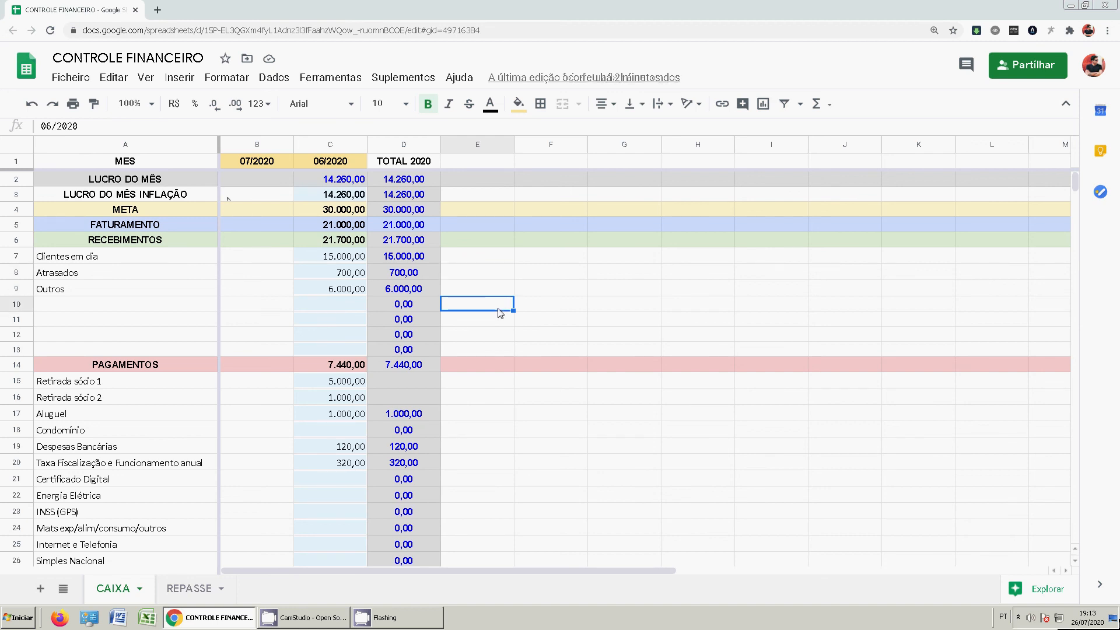
click(277, 267)
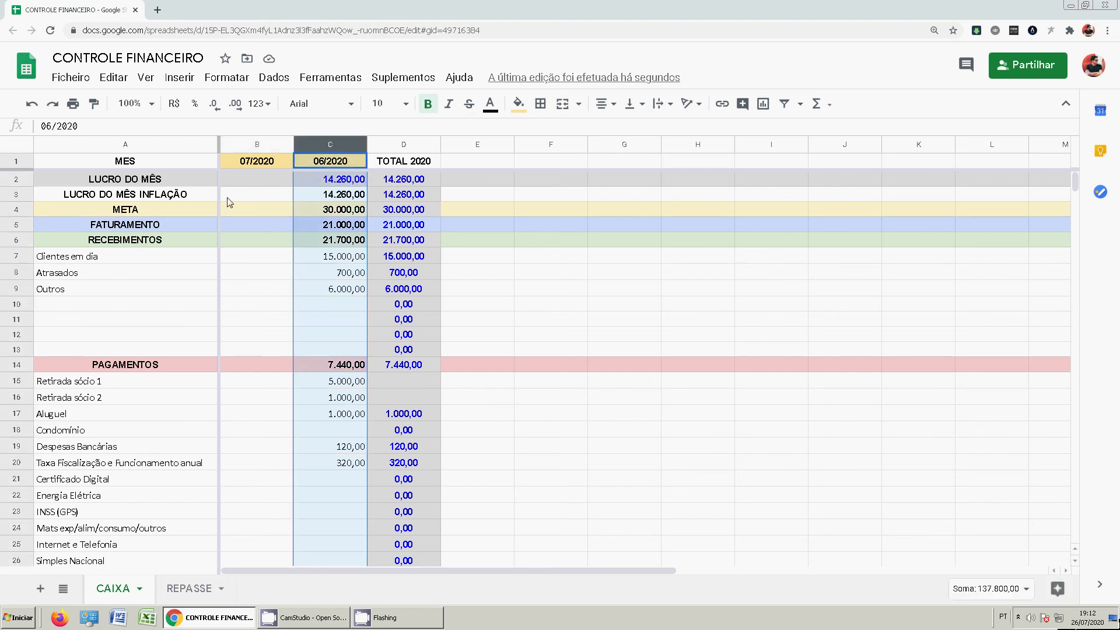
click(256, 272)
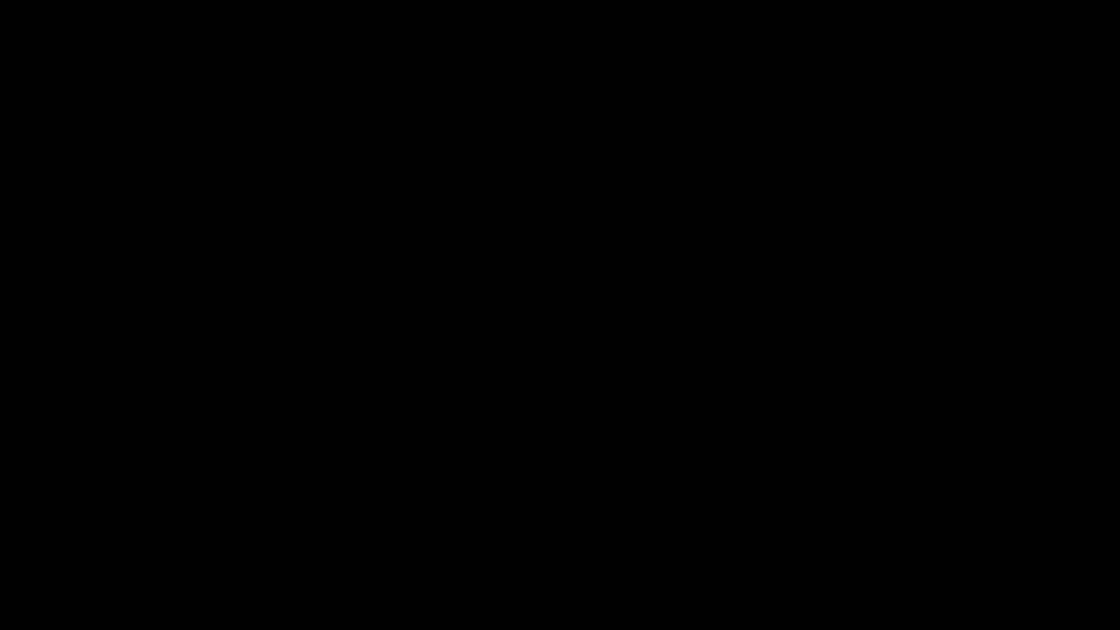